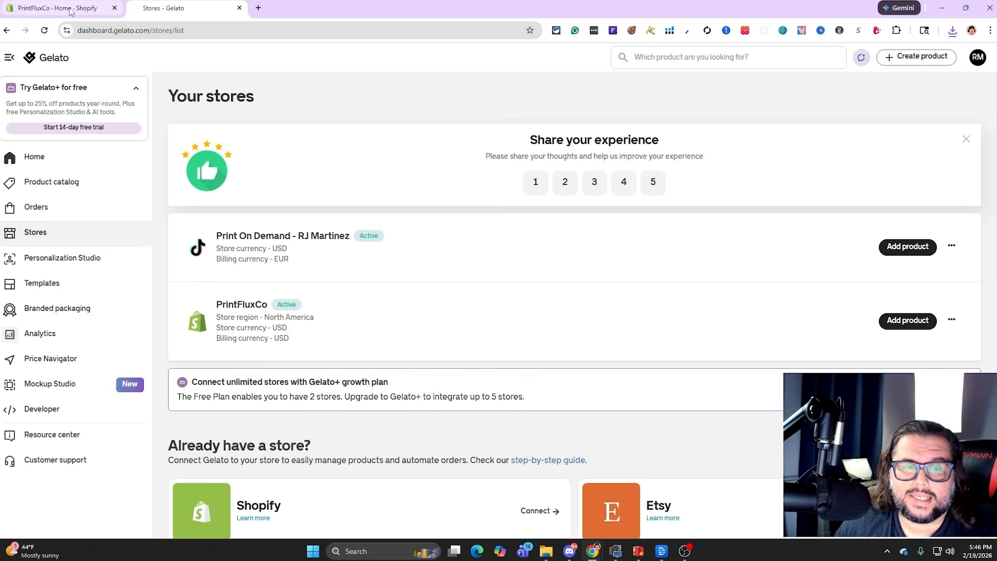
Start adding a new product to the PrintFluxCo store so that the product catalog opens
{"action": "left_click", "coordinate": [72, 11]}
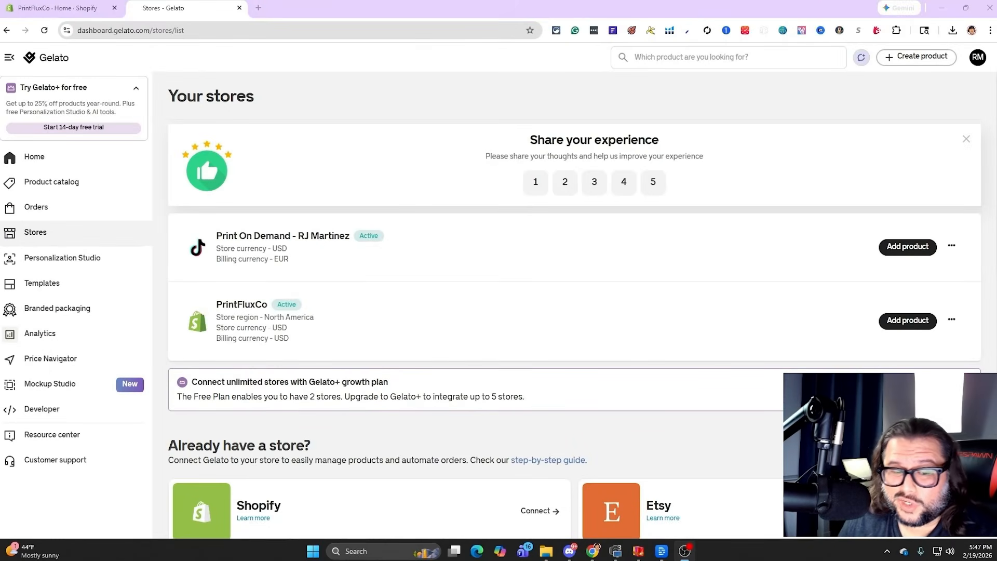
{"action": "left_click", "coordinate": [901, 328]}
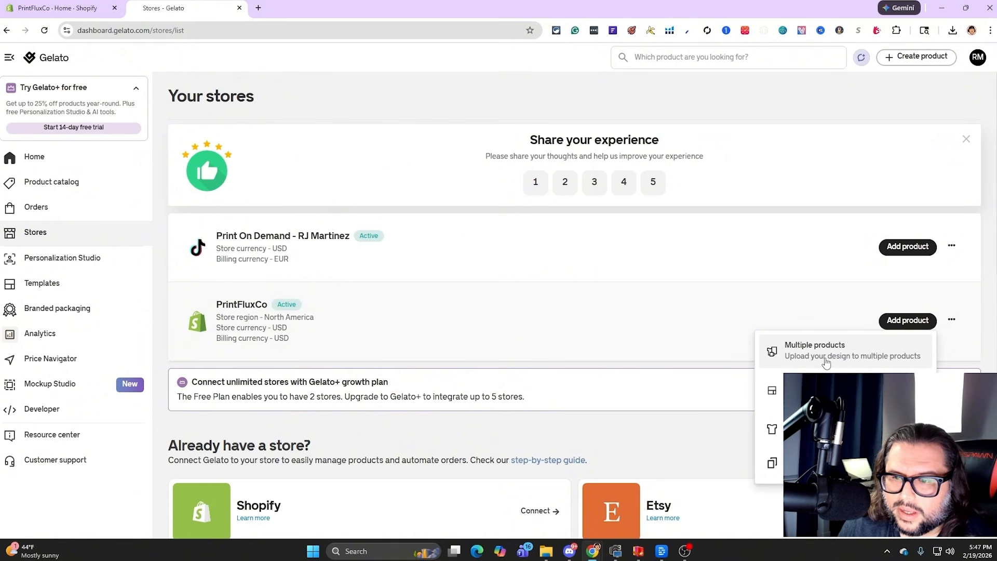
{"action": "left_click", "coordinate": [843, 359]}
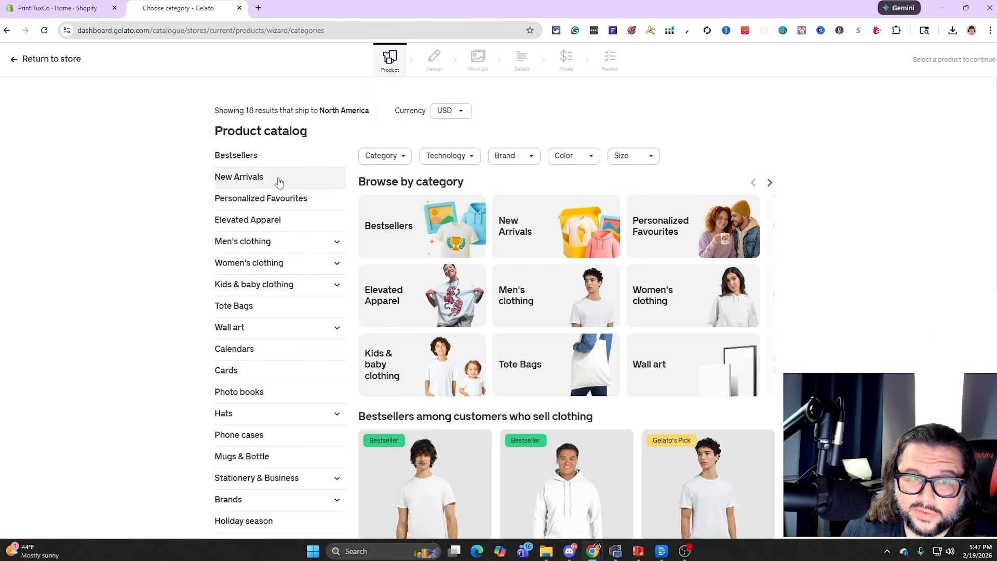
Examine the subcategories under Hats and Wall art in the product catalog
{"action": "scroll", "coordinate": [273, 265], "scroll_direction": "down", "scroll_amount": 1}
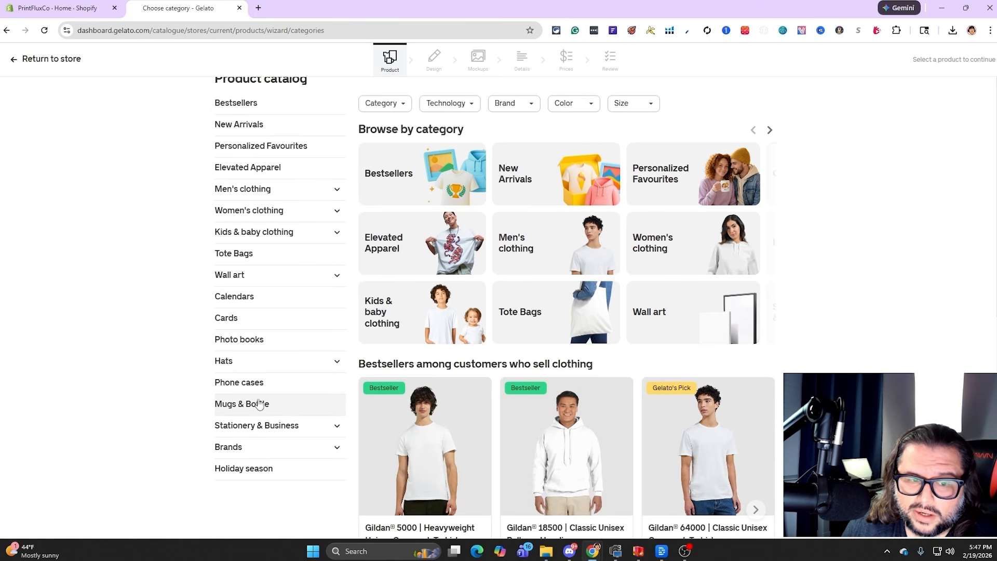
{"action": "left_click", "coordinate": [291, 367]}
{"action": "double_click", "coordinate": [337, 363]}
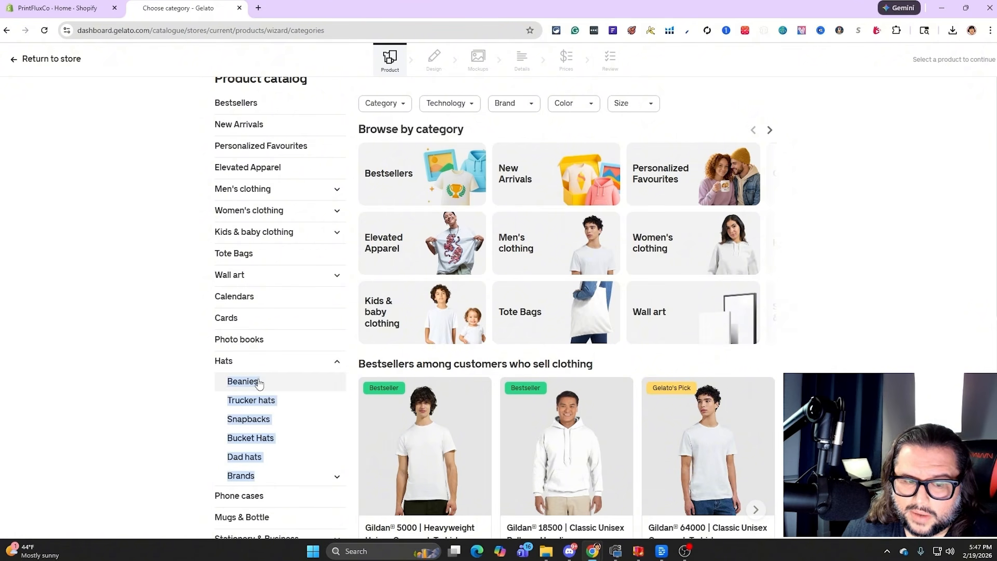
{"action": "left_click", "coordinate": [160, 400]}
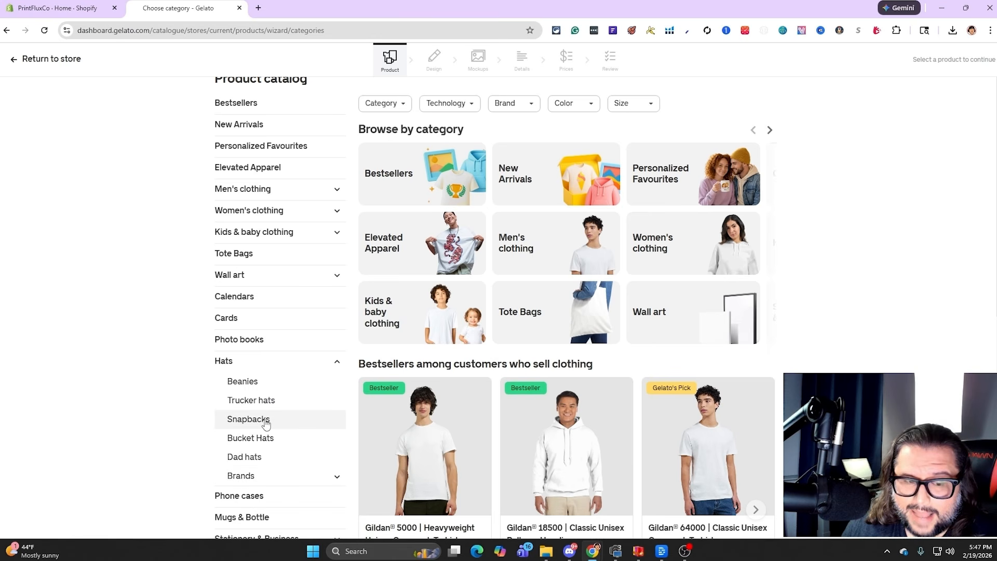
{"action": "left_click", "coordinate": [335, 275]}
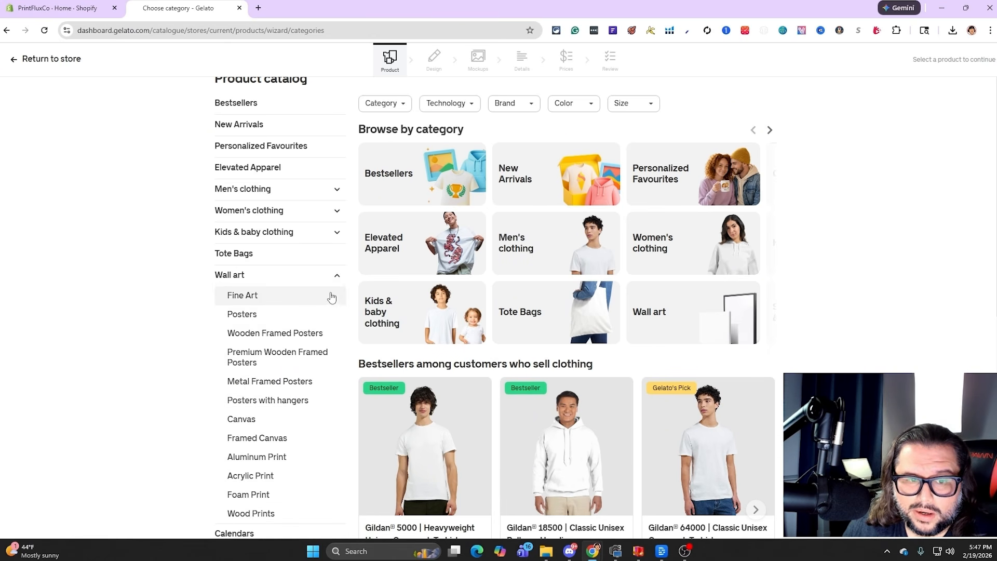
{"action": "scroll", "coordinate": [270, 343], "scroll_direction": "down", "scroll_amount": 1}
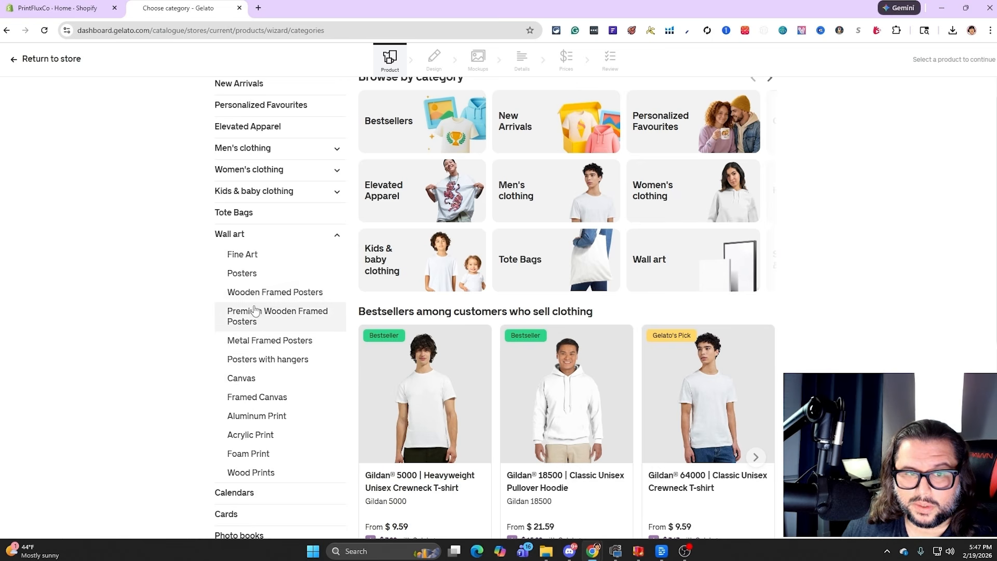
{"action": "left_click", "coordinate": [337, 236]}
Open the Elevated Apparel category and look through its products, base prices and profit labels across the result pages
{"action": "scroll", "coordinate": [334, 270], "scroll_direction": "up", "scroll_amount": 1}
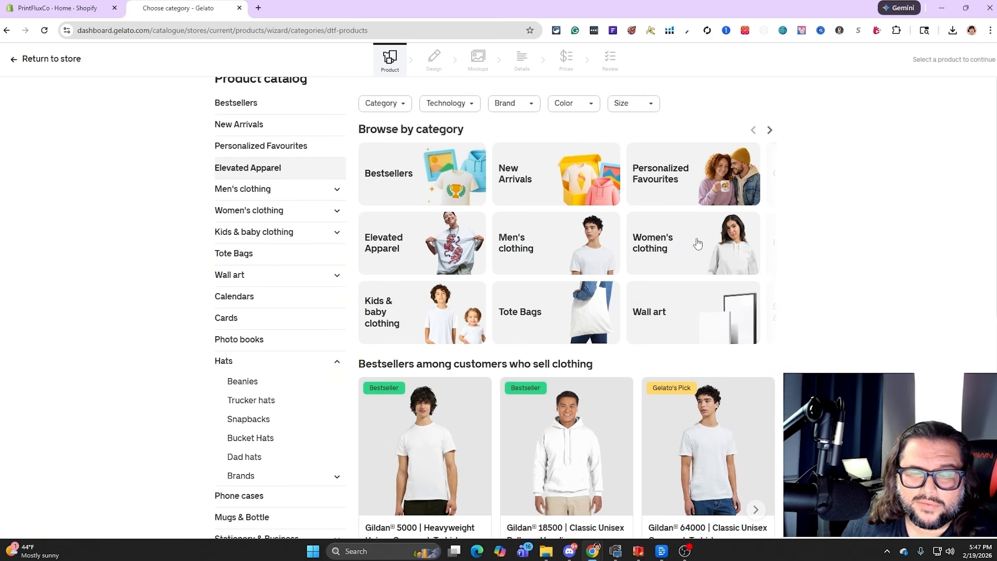
{"action": "scroll", "coordinate": [800, 337], "scroll_direction": "down", "scroll_amount": 2}
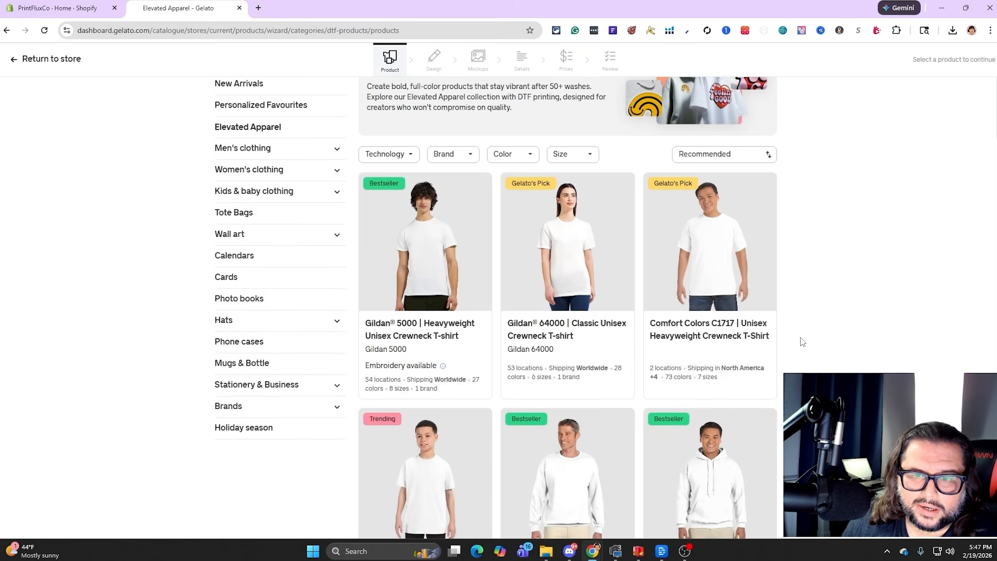
{"action": "scroll", "coordinate": [800, 337], "scroll_direction": "down", "scroll_amount": 4}
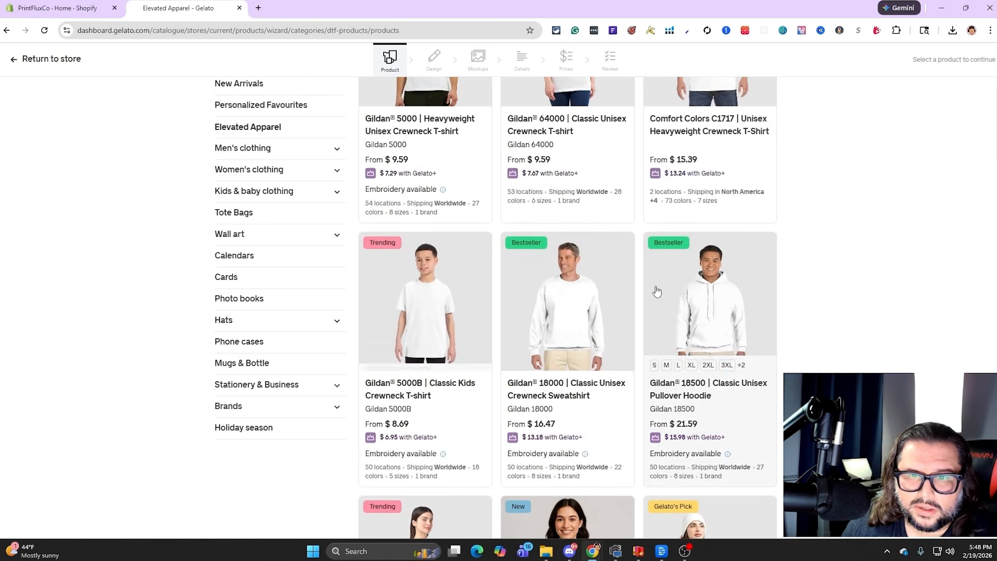
{"action": "scroll", "coordinate": [710, 391], "scroll_direction": "down", "scroll_amount": 3}
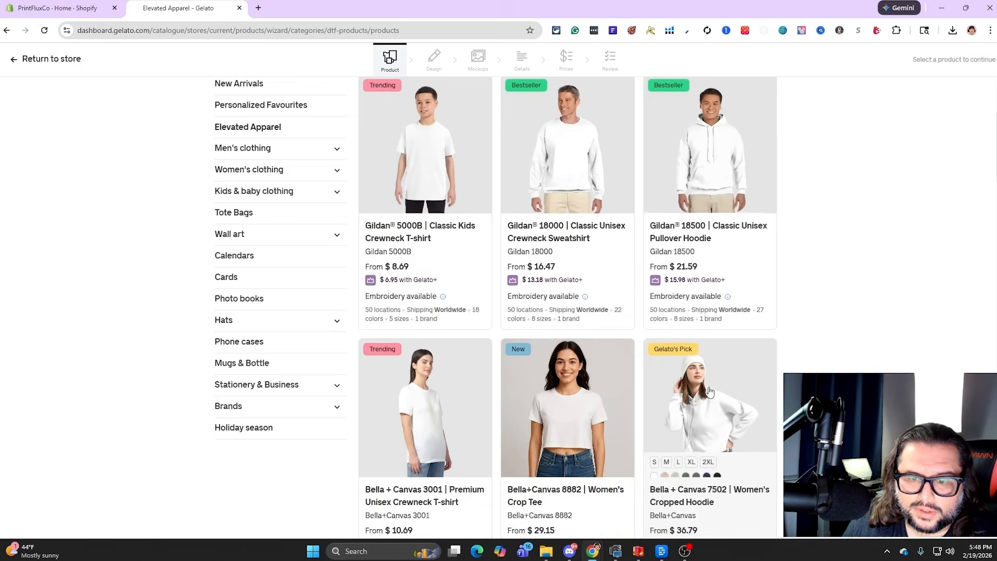
{"action": "scroll", "coordinate": [710, 391], "scroll_direction": "down", "scroll_amount": 8}
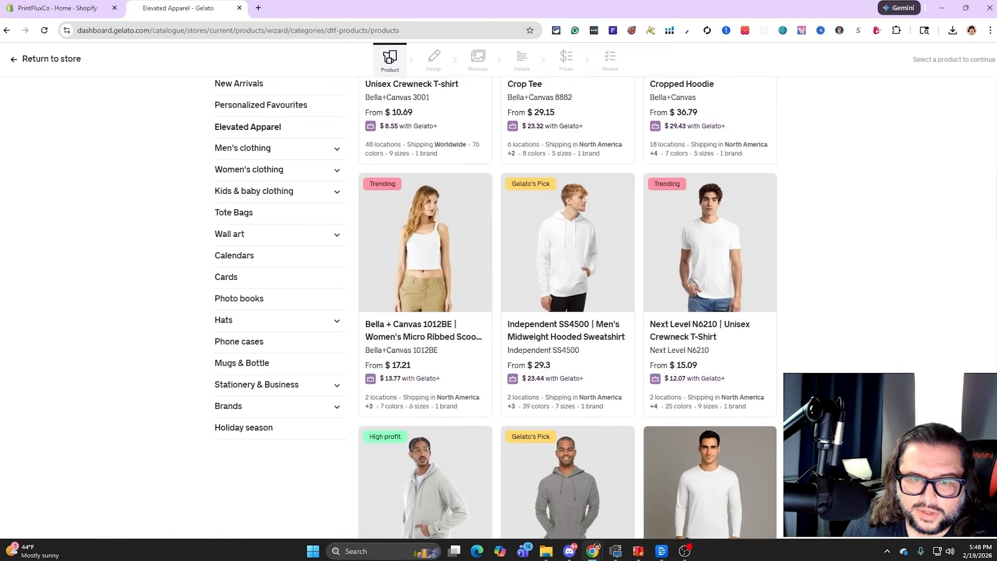
{"action": "scroll", "coordinate": [710, 390], "scroll_direction": "down", "scroll_amount": 5}
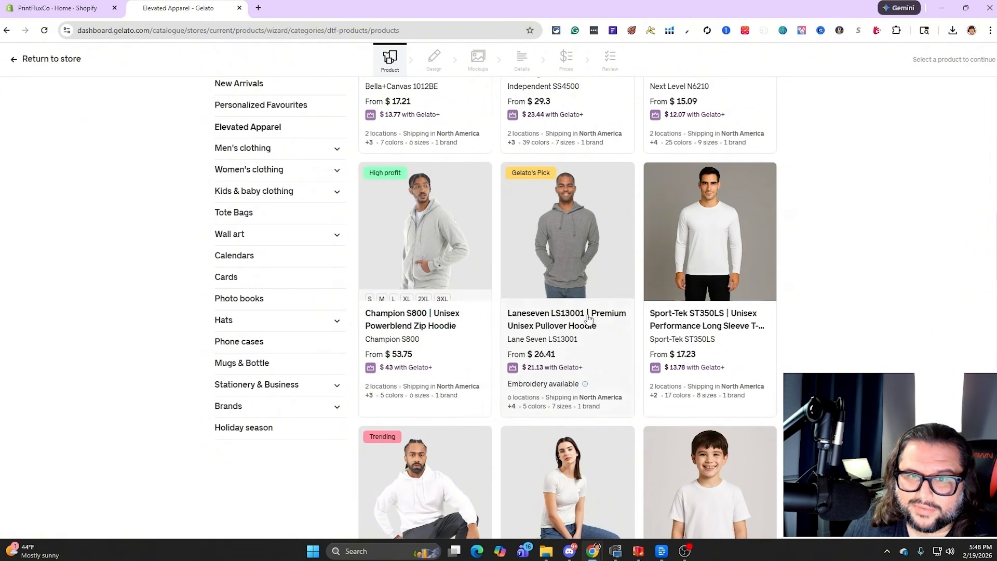
{"action": "scroll", "coordinate": [589, 318], "scroll_direction": "down", "scroll_amount": 3}
{"action": "scroll", "coordinate": [690, 254], "scroll_direction": "up", "scroll_amount": 1}
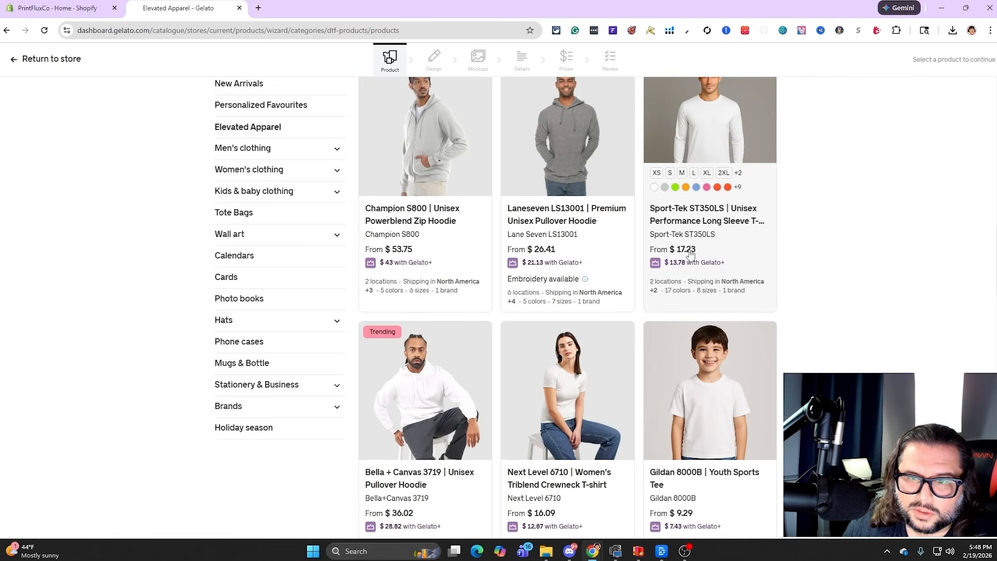
{"action": "scroll", "coordinate": [569, 284], "scroll_direction": "down", "scroll_amount": 10}
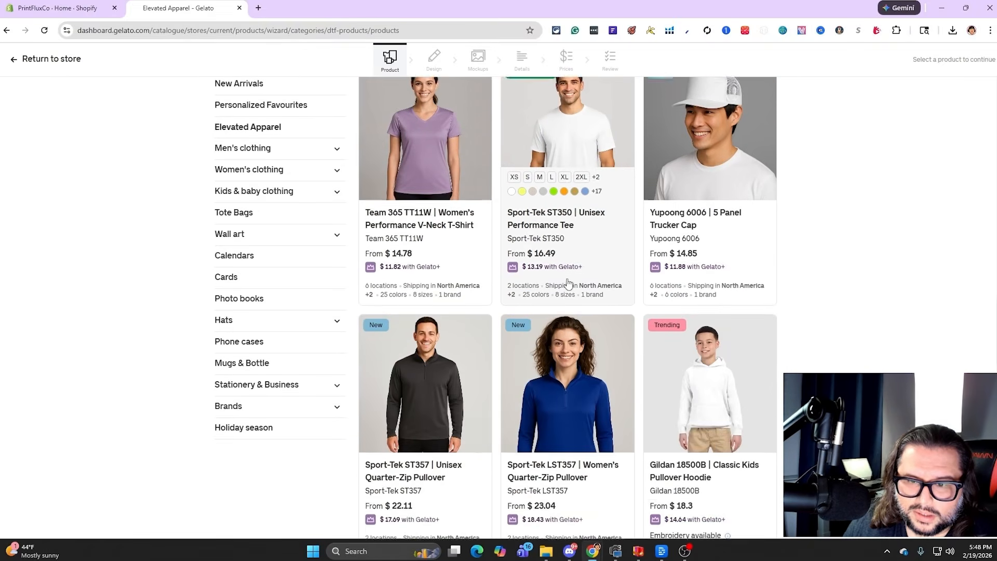
{"action": "scroll", "coordinate": [583, 379], "scroll_direction": "down", "scroll_amount": 3}
{"action": "scroll", "coordinate": [476, 338], "scroll_direction": "down", "scroll_amount": 5}
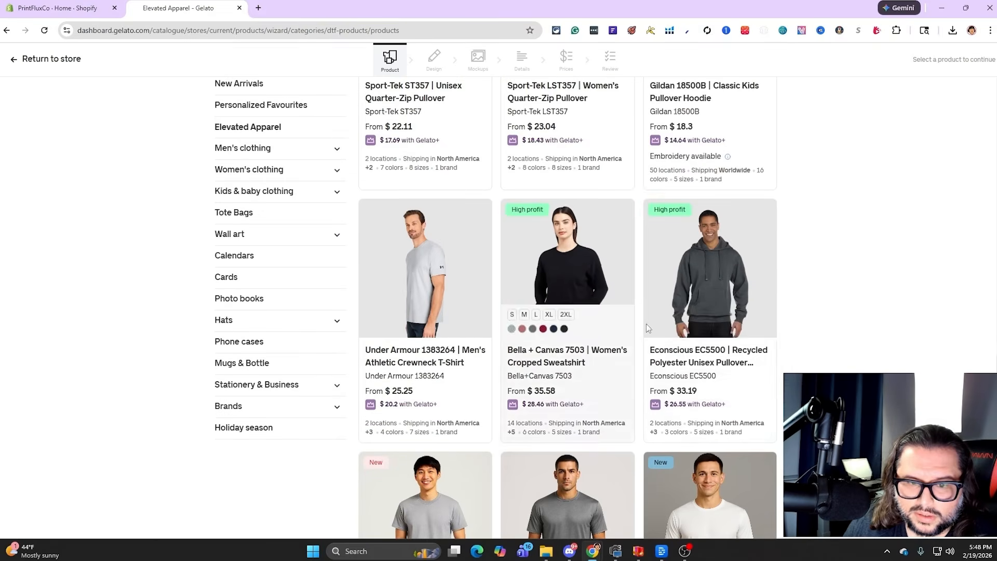
{"action": "scroll", "coordinate": [591, 309], "scroll_direction": "down", "scroll_amount": 3}
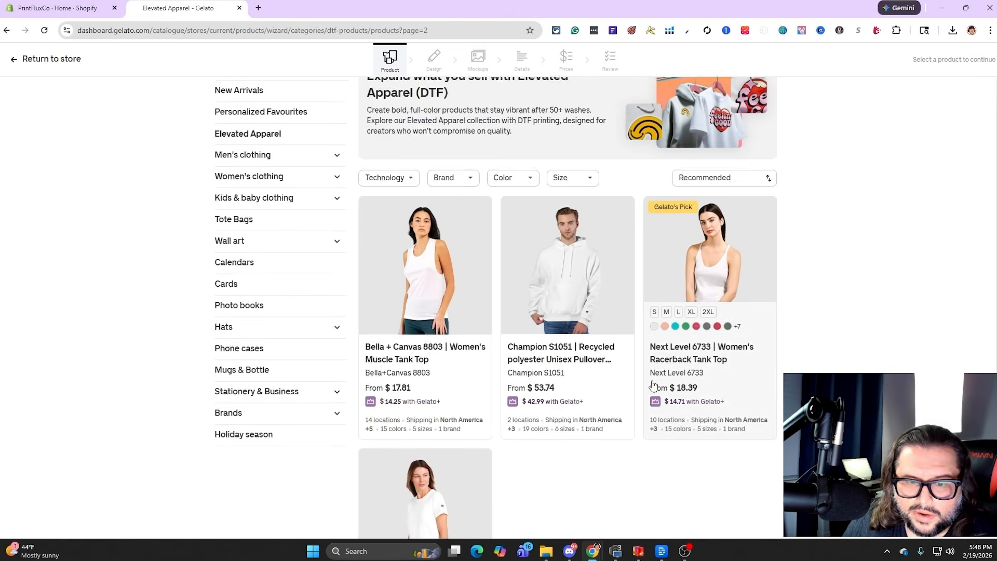
{"action": "scroll", "coordinate": [649, 389], "scroll_direction": "down", "scroll_amount": 4}
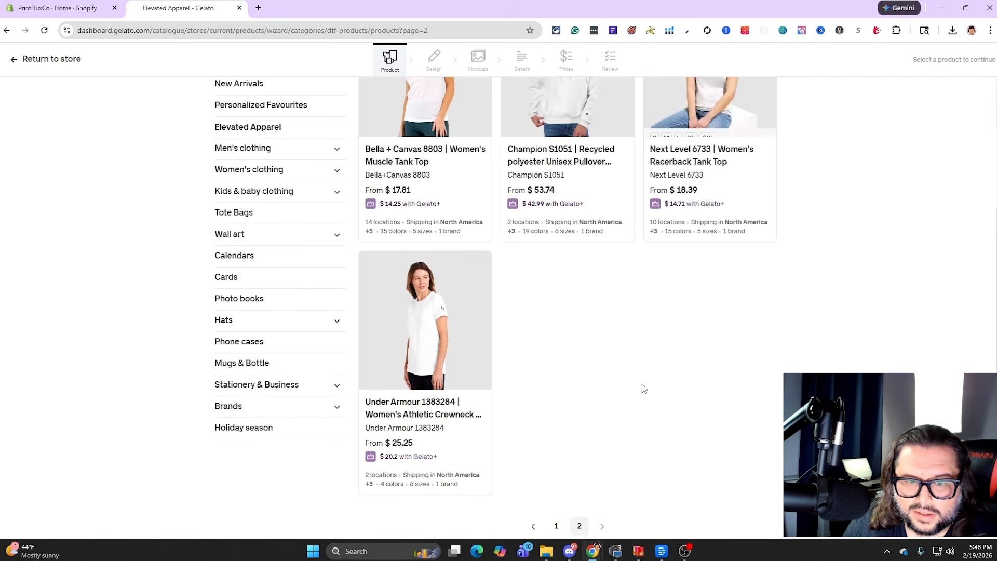
{"action": "left_click", "coordinate": [554, 485]}
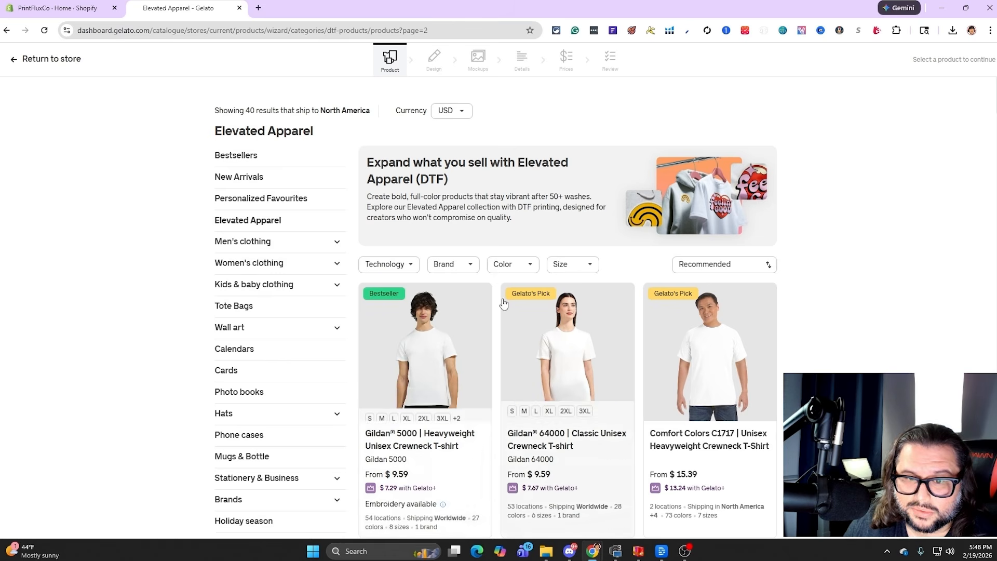
{"action": "scroll", "coordinate": [503, 303], "scroll_direction": "down", "scroll_amount": 4}
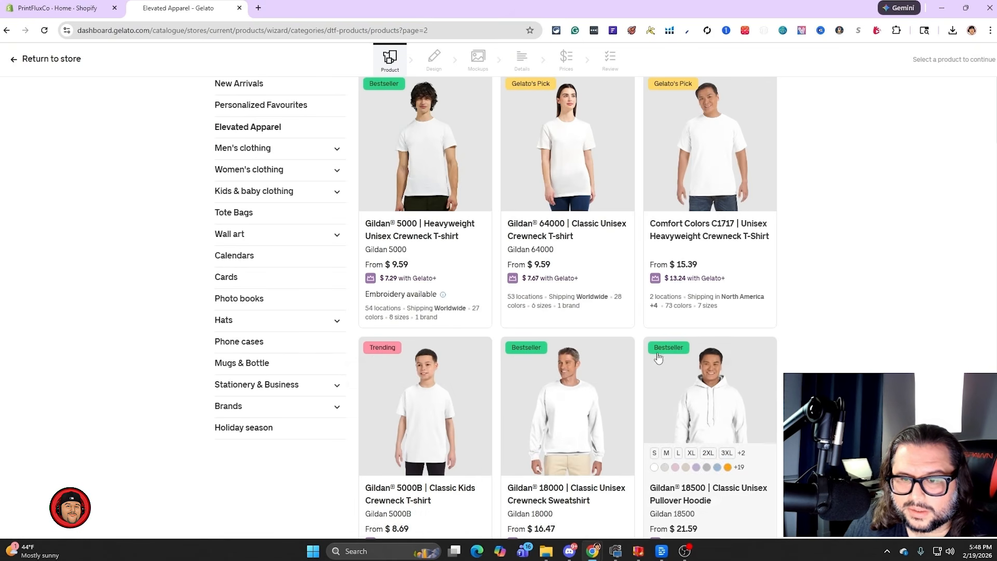
{"action": "scroll", "coordinate": [675, 322], "scroll_direction": "down", "scroll_amount": 6}
{"action": "scroll", "coordinate": [684, 301], "scroll_direction": "down", "scroll_amount": 13}
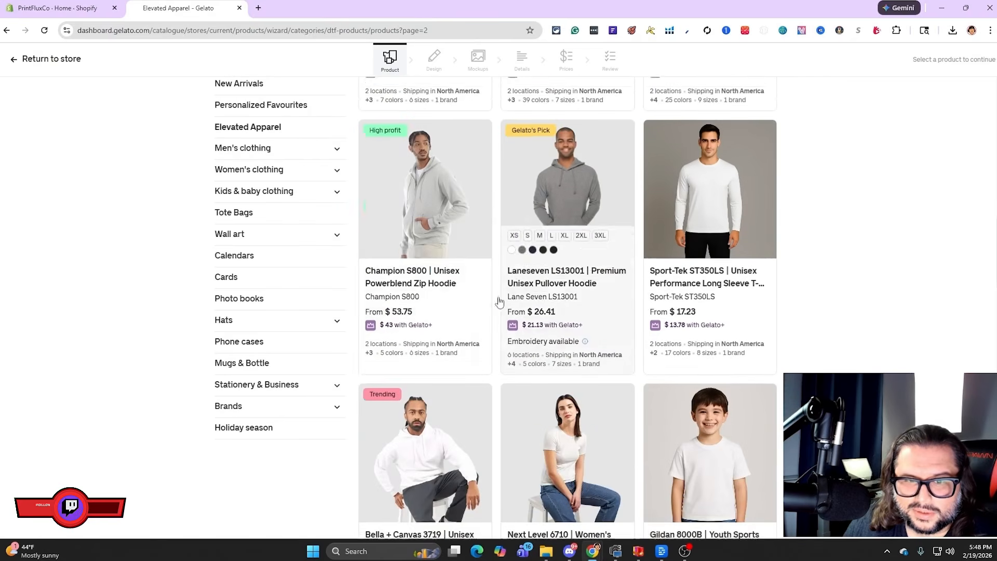
{"action": "mouse_move", "coordinate": [373, 126]}
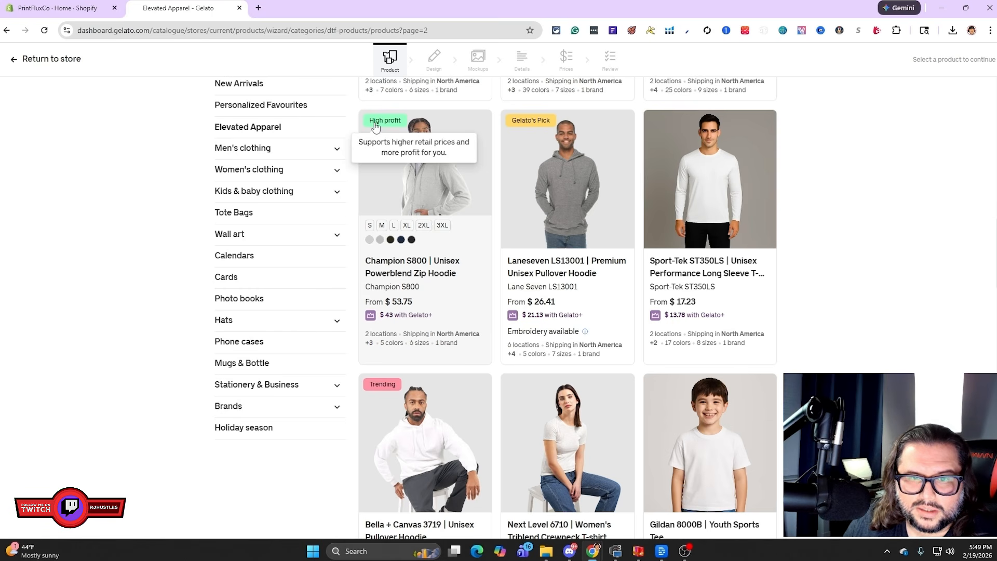
From the men's hoodies category, choose the Champion S1051 Recycled polyester Unisex Pullover Hoodie as the product to design
{"action": "left_click", "coordinate": [335, 148]}
{"action": "left_click", "coordinate": [243, 217]}
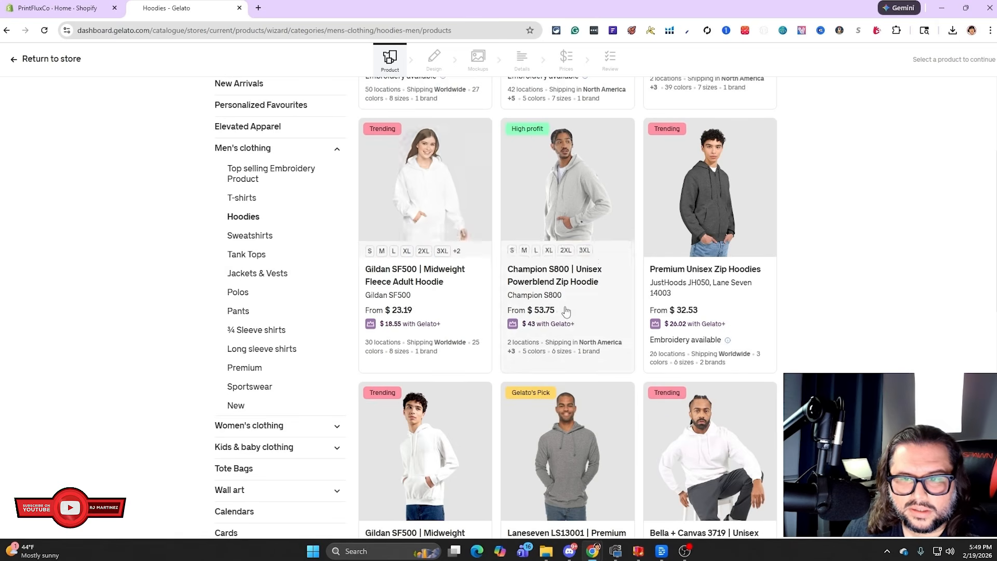
{"action": "scroll", "coordinate": [540, 337], "scroll_direction": "down", "scroll_amount": 4}
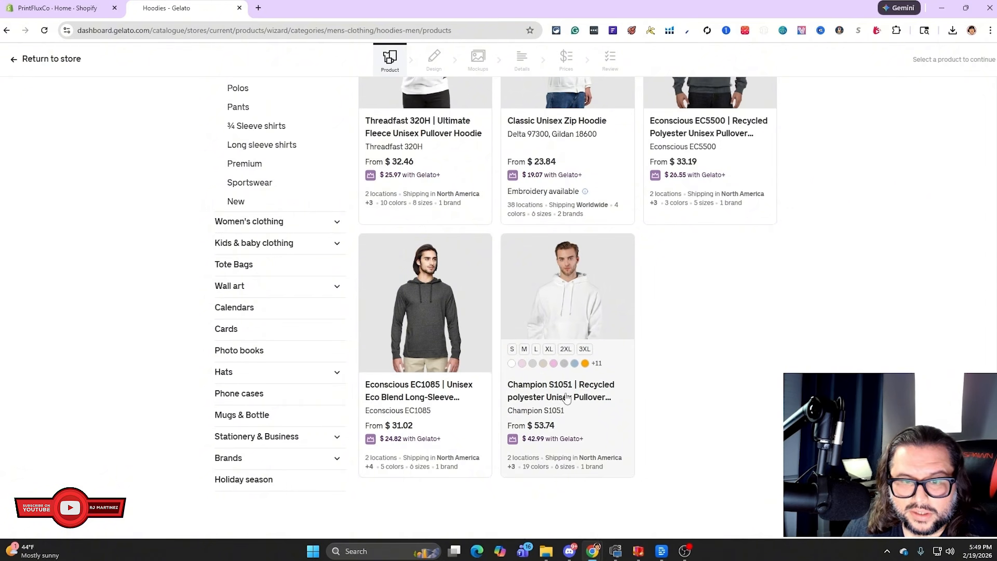
{"action": "scroll", "coordinate": [567, 398], "scroll_direction": "up", "scroll_amount": 11}
{"action": "left_click", "coordinate": [259, 198]}
{"action": "left_click", "coordinate": [250, 218]}
{"action": "scroll", "coordinate": [724, 201], "scroll_direction": "up", "scroll_amount": 8}
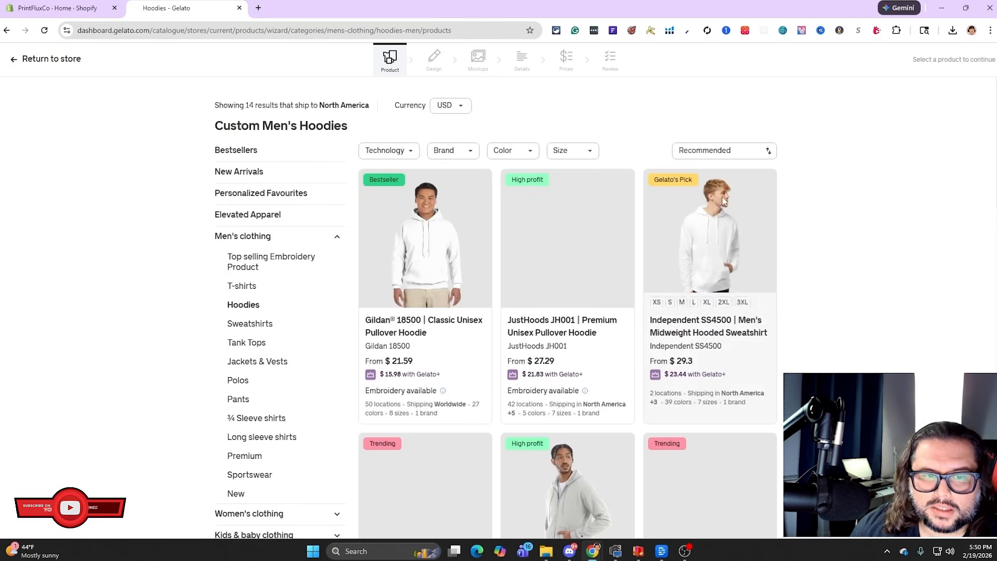
{"action": "scroll", "coordinate": [639, 385], "scroll_direction": "down", "scroll_amount": 1}
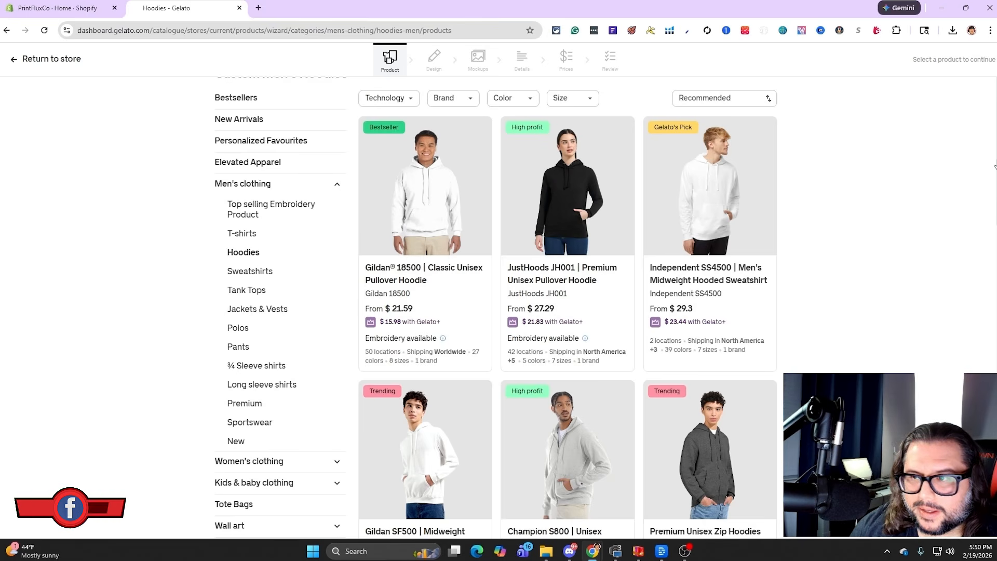
{"action": "scroll", "coordinate": [600, 394], "scroll_direction": "down", "scroll_amount": 10}
{"action": "left_click", "coordinate": [611, 357]}
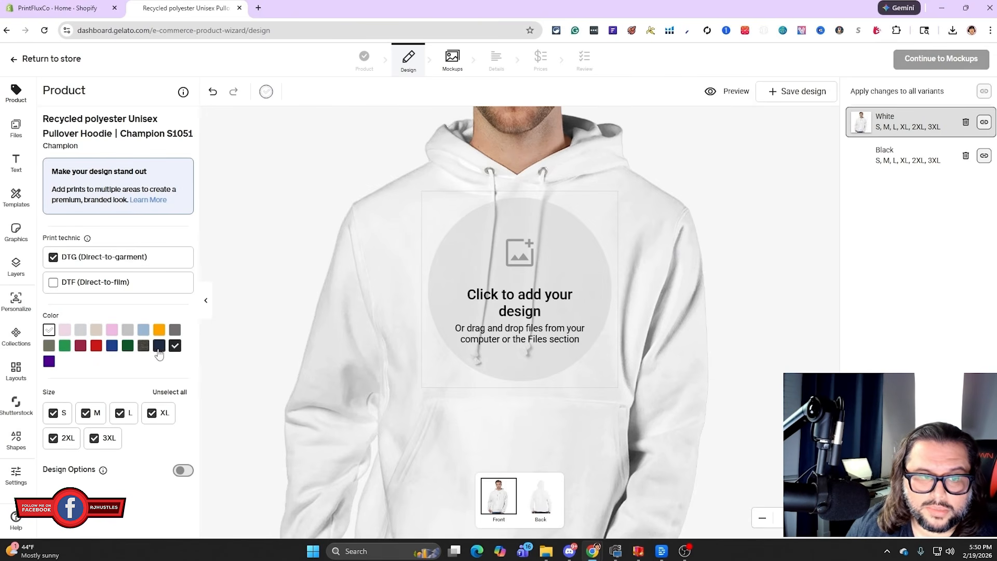
Add Navy and Charcoal Heather as colour variants of the hoodie
{"action": "left_click", "coordinate": [159, 345]}
{"action": "left_click", "coordinate": [143, 345]}
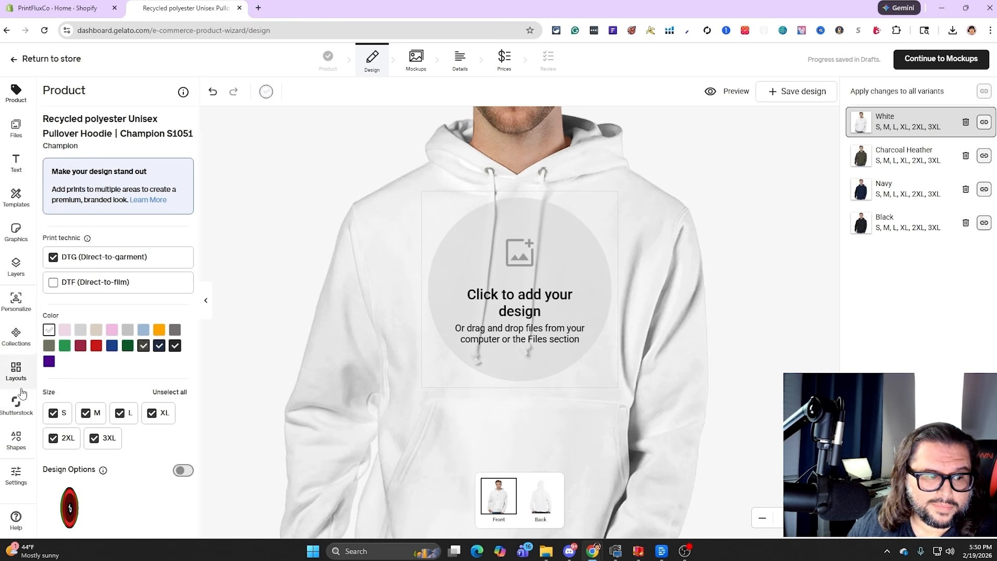
Upload the "I ❤ MY SUPER HOT BEAUTIFUL GIRLFRIEND" artwork from the Downloads folder and place it on the hoodie front
{"action": "left_click", "coordinate": [25, 130]}
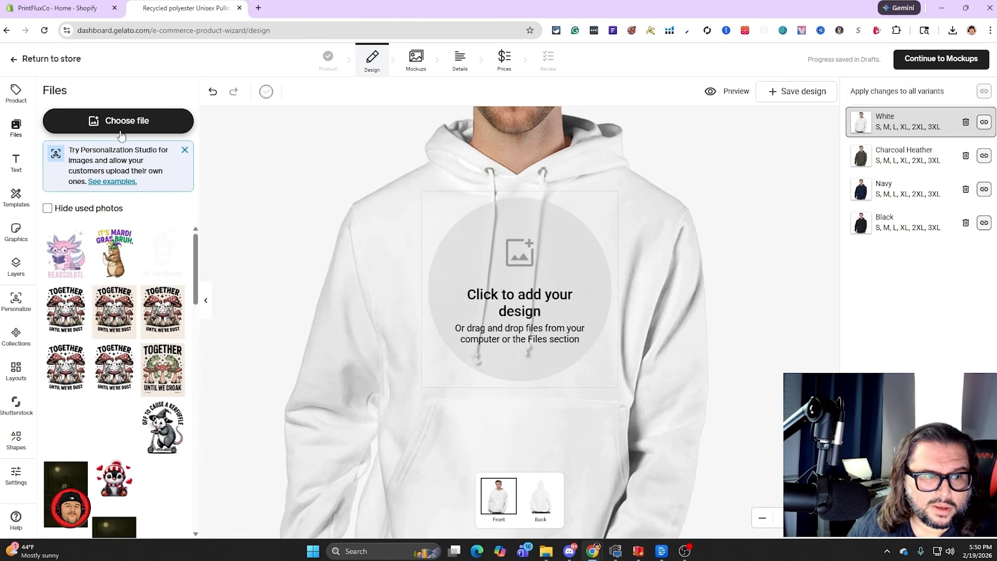
{"action": "left_click", "coordinate": [442, 235]}
{"action": "left_click", "coordinate": [529, 271]}
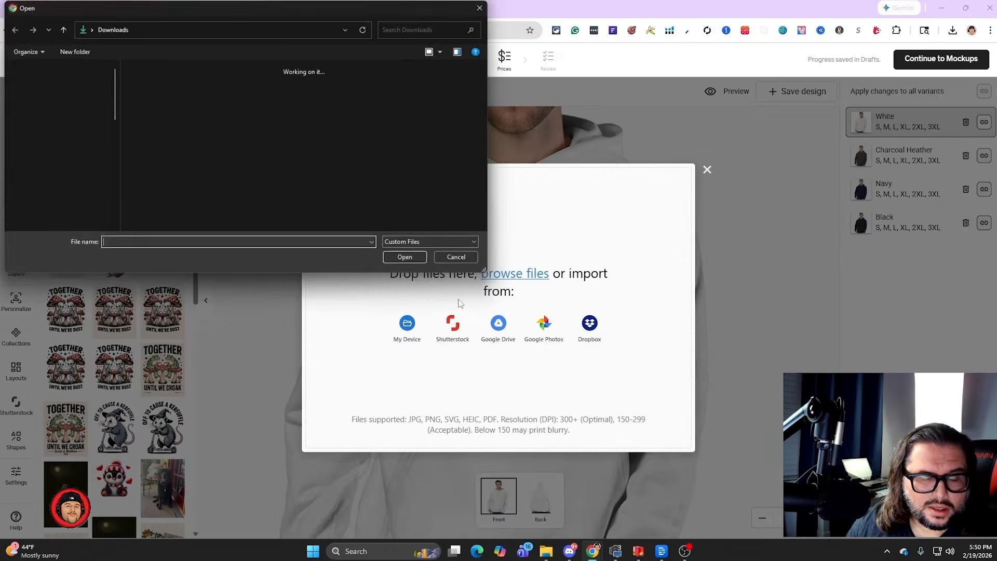
{"action": "double_click", "coordinate": [140, 128]}
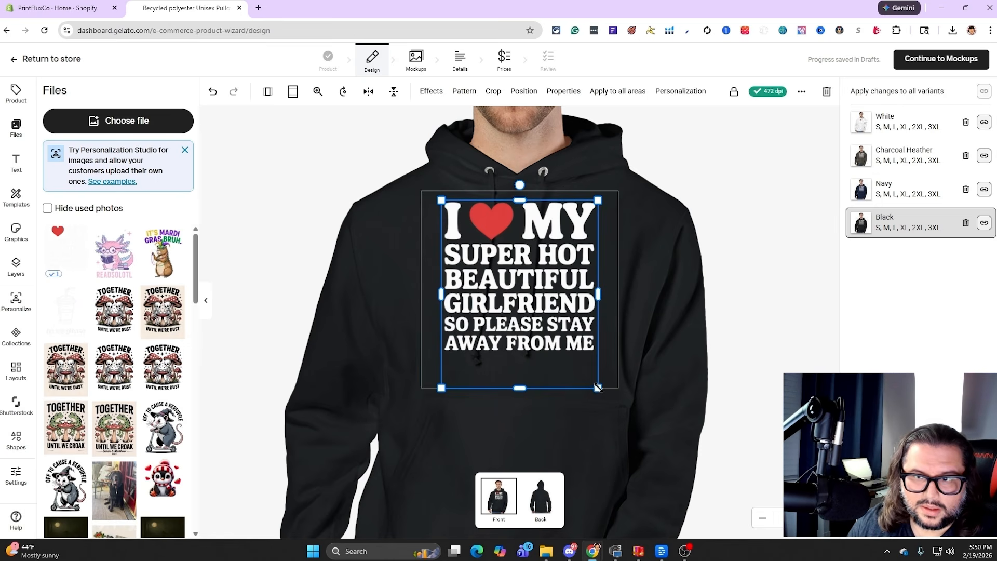
Scale the artwork down slightly and centre it horizontally near the top of the front print area, then check its print resolution
{"action": "left_click_drag", "start_coordinate": [596, 390], "coordinate": [582, 369]}
{"action": "left_click_drag", "start_coordinate": [546, 313], "coordinate": [553, 309]}
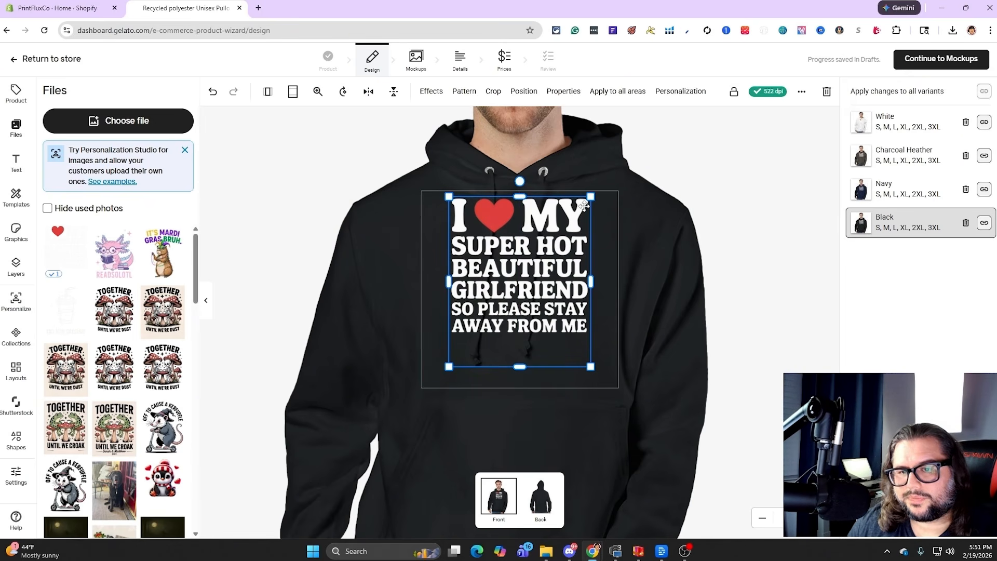
{"action": "left_click_drag", "start_coordinate": [546, 231], "coordinate": [546, 233]}
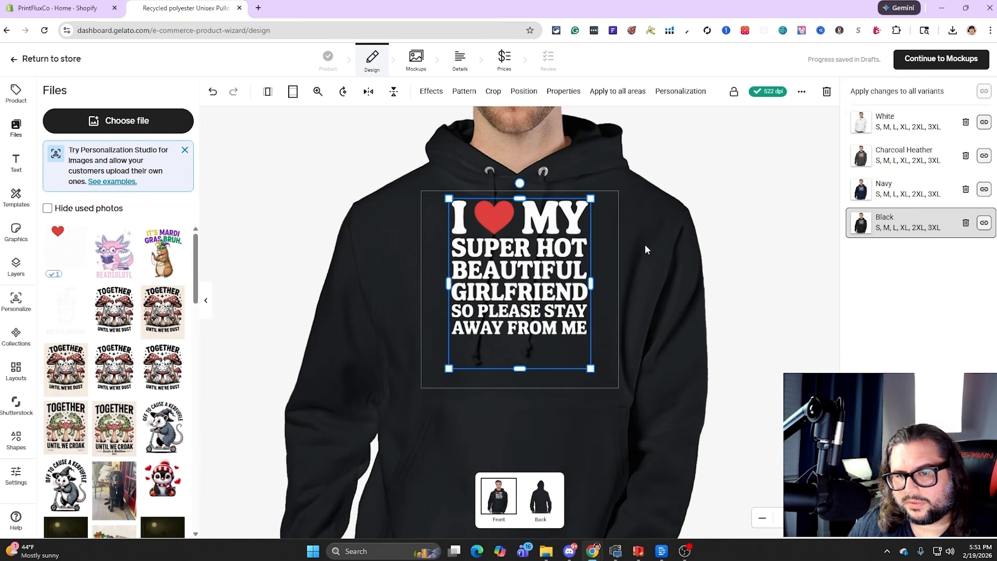
{"action": "left_click", "coordinate": [803, 198]}
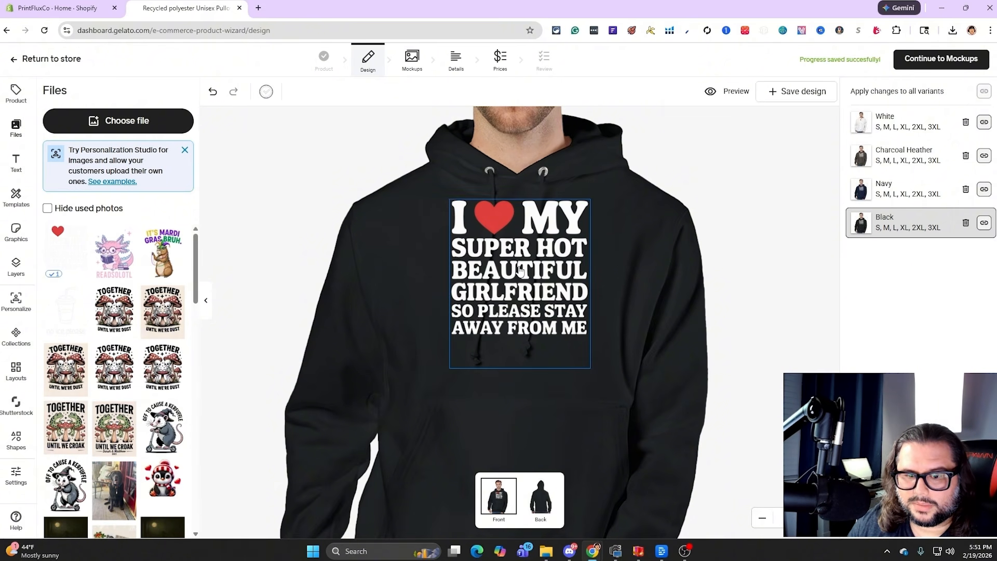
{"action": "left_click", "coordinate": [519, 268]}
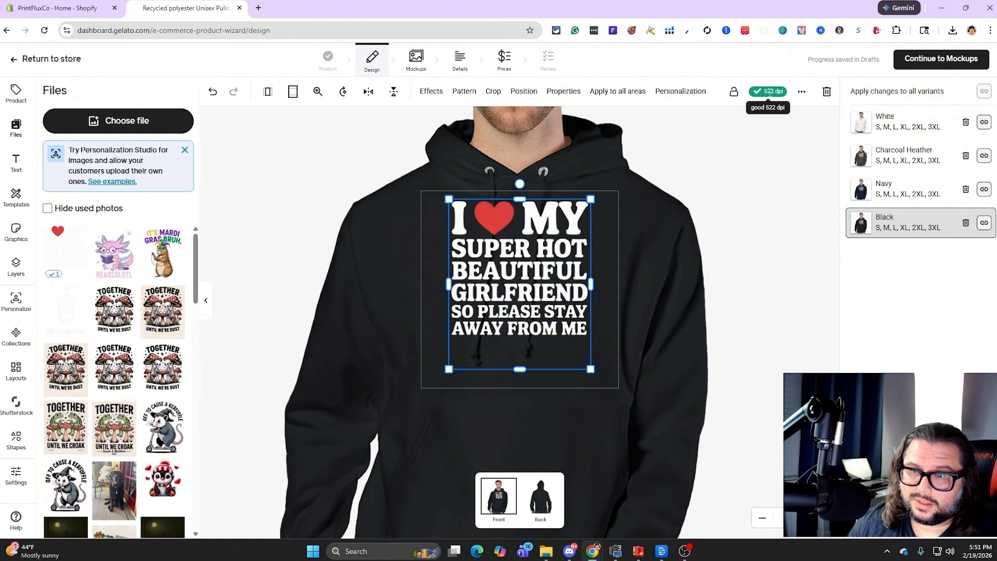
Proceed to the mockups and set the Black variant as the main image
{"action": "left_click", "coordinate": [934, 61]}
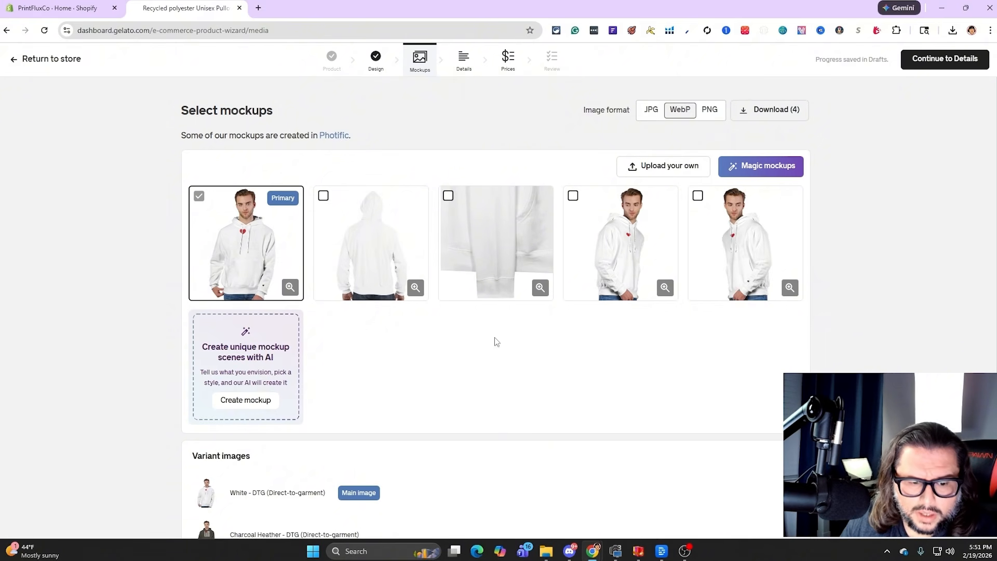
{"action": "scroll", "coordinate": [373, 350], "scroll_direction": "down", "scroll_amount": 3}
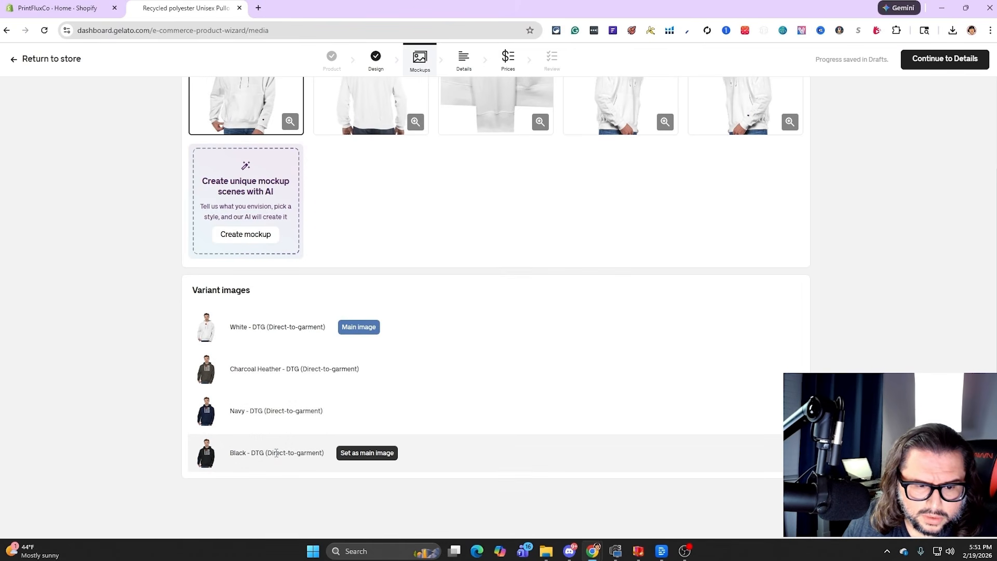
{"action": "left_click", "coordinate": [361, 452]}
{"action": "scroll", "coordinate": [493, 415], "scroll_direction": "up", "scroll_amount": 3}
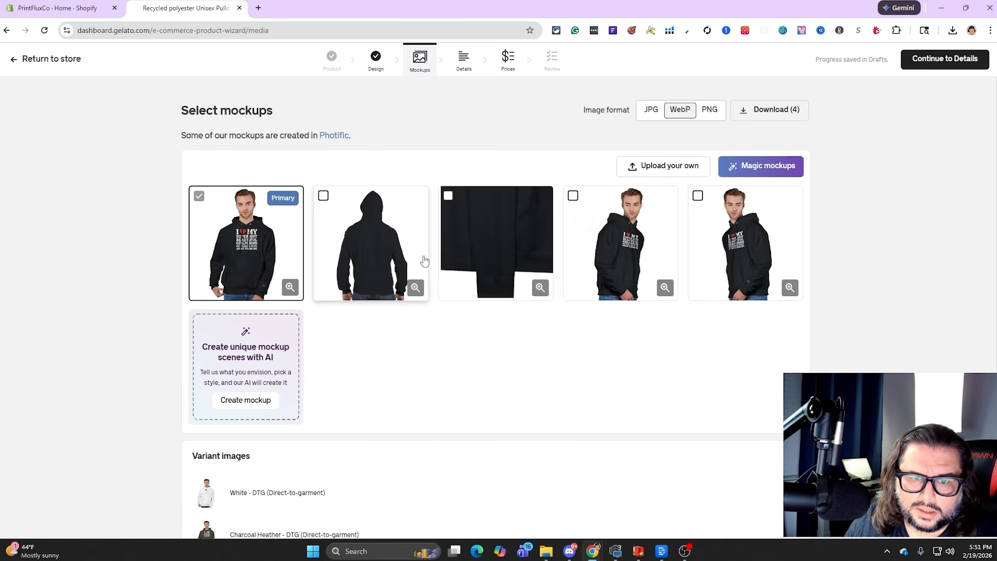
Return to the design stage, remove the White variant from the hoodie, and reopen the mockups
{"action": "left_click", "coordinate": [406, 72]}
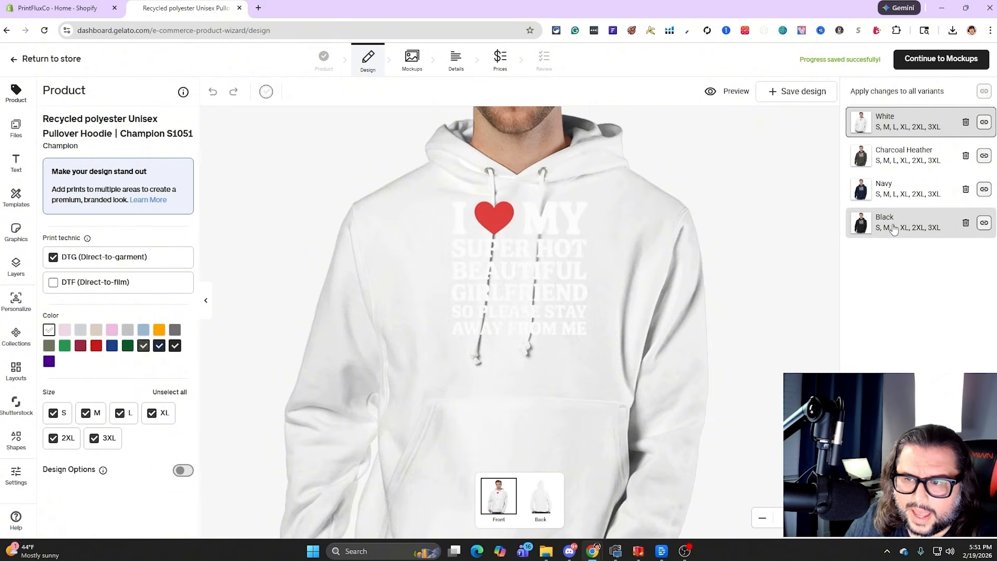
{"action": "left_click", "coordinate": [905, 222]}
{"action": "left_click", "coordinate": [573, 219]}
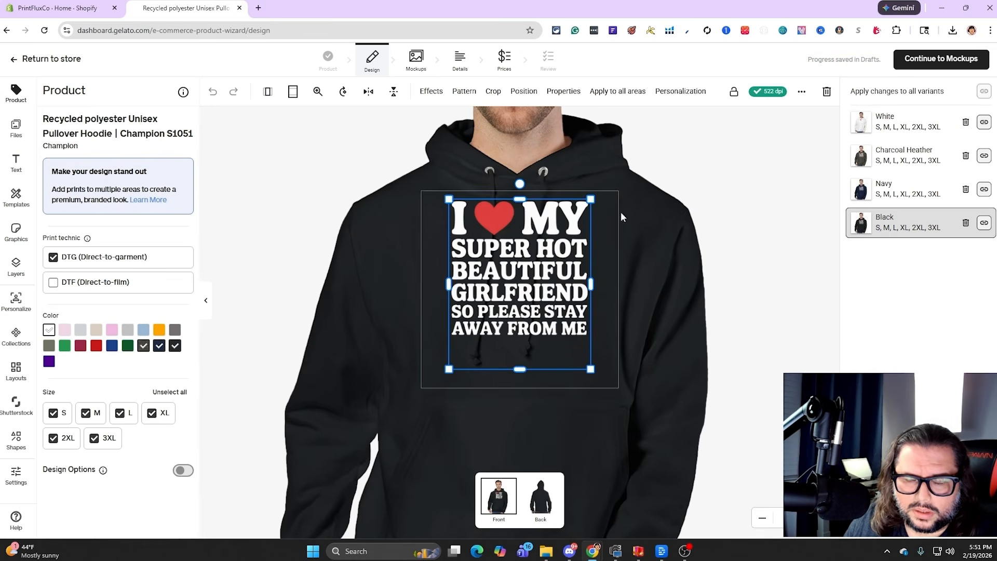
{"action": "left_click", "coordinate": [942, 63]}
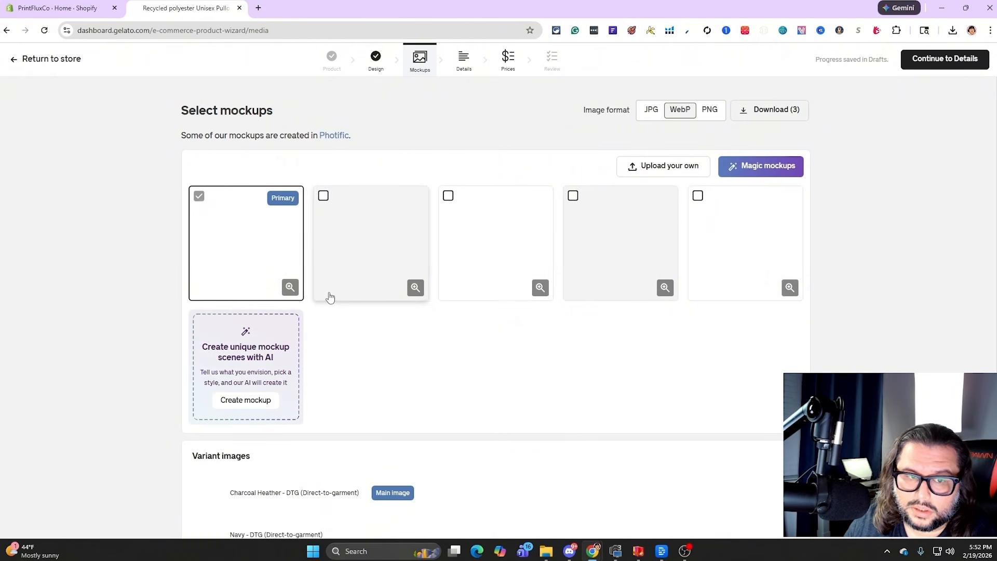
Set the Black variant as the main image and keep only its front-view mockup selected
{"action": "scroll", "coordinate": [324, 455], "scroll_direction": "down", "scroll_amount": 2}
{"action": "left_click", "coordinate": [381, 453]}
{"action": "scroll", "coordinate": [447, 220], "scroll_direction": "up", "scroll_amount": 2}
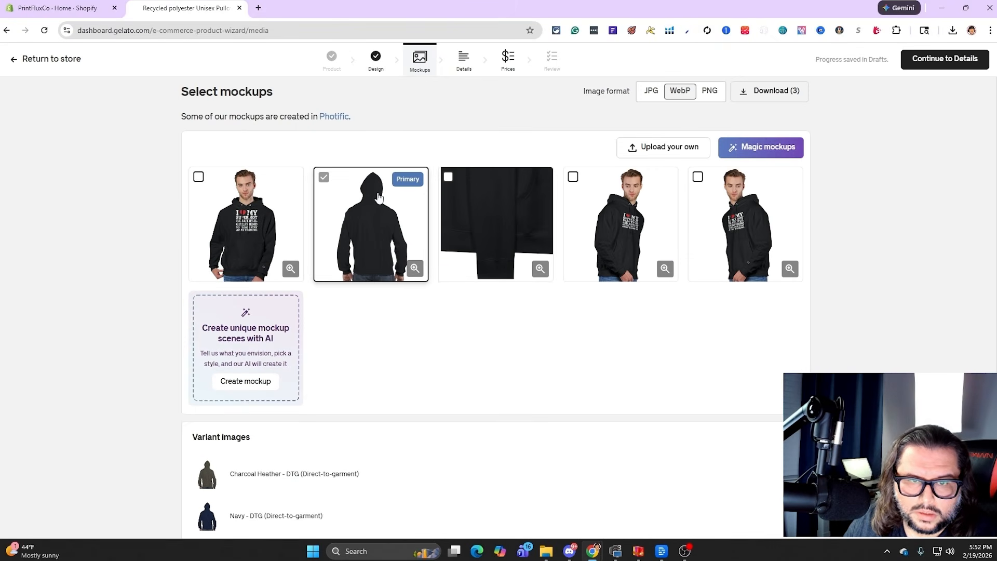
{"action": "left_click", "coordinate": [199, 178]}
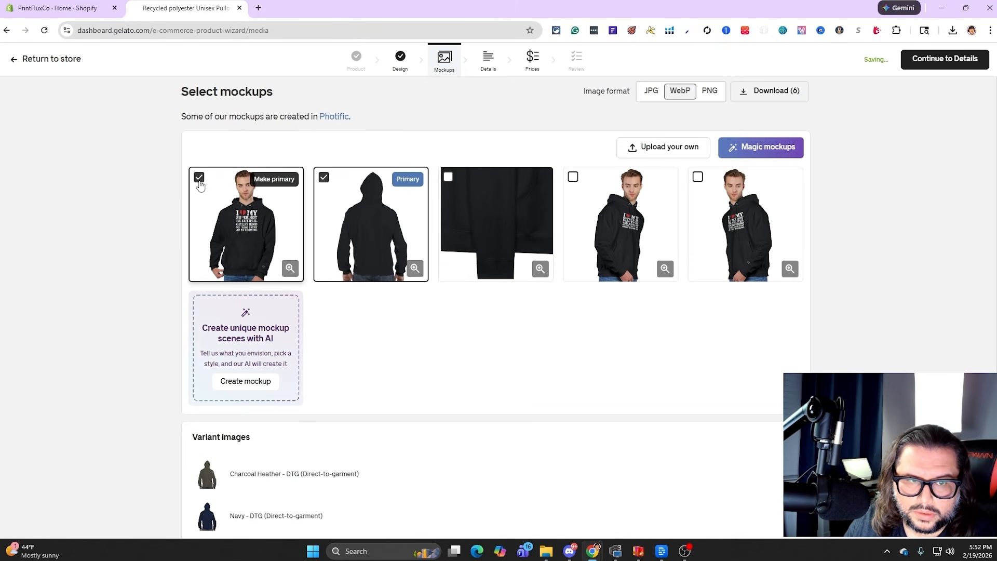
{"action": "left_click", "coordinate": [323, 177]}
Proceed to the product details and prefix the title with "I Love My Super Hot Beautiful Girlfriend So Please Stay Awar From Me"
{"action": "left_click", "coordinate": [944, 59]}
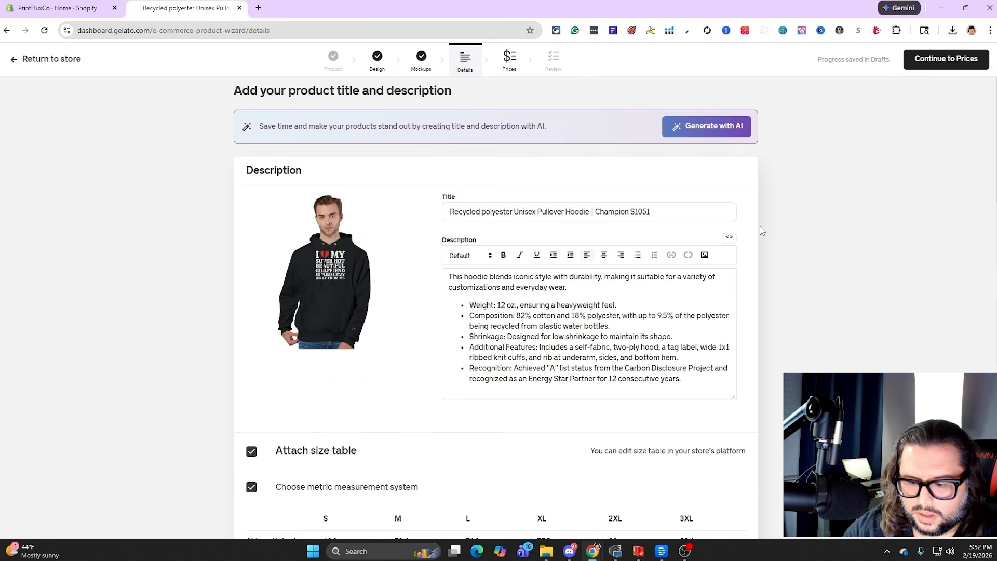
{"action": "type", "text": "I Lov"}
{"action": "type", "text": "e My"}
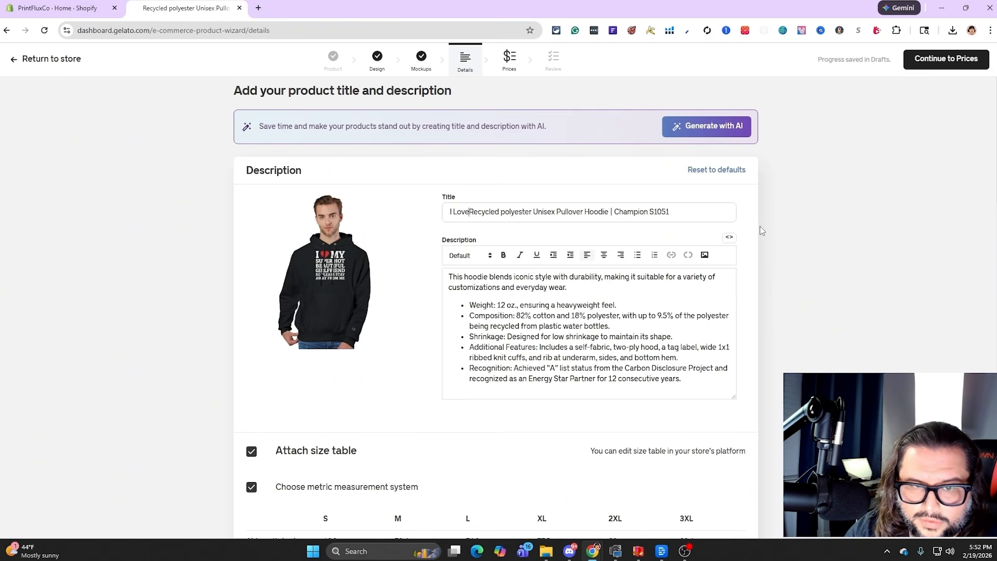
{"action": "type", "text": " Super Hot Beautiful Girlfri"}
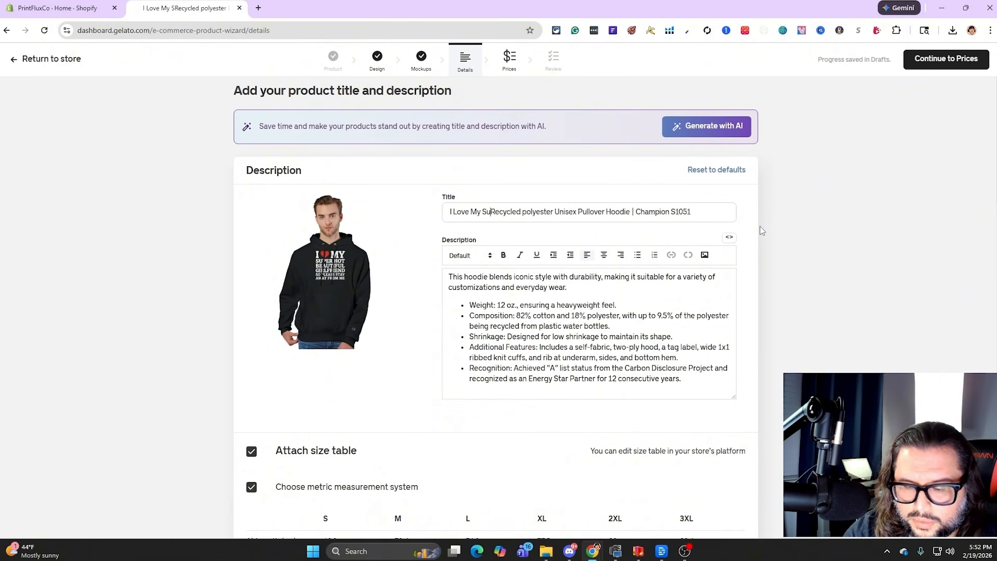
{"action": "type", "text": "end So Please Stay Awar From Me"}
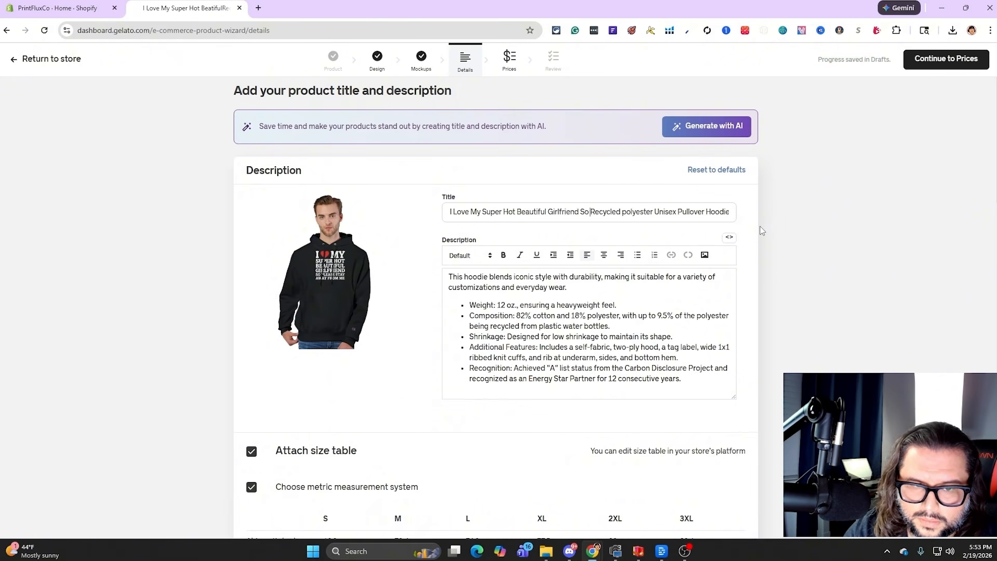
Examine the product description, the metric and imperial size tables, and the care instructions
{"action": "scroll", "coordinate": [595, 189], "scroll_direction": "down", "scroll_amount": 1}
{"action": "scroll", "coordinate": [505, 285], "scroll_direction": "down", "scroll_amount": 2}
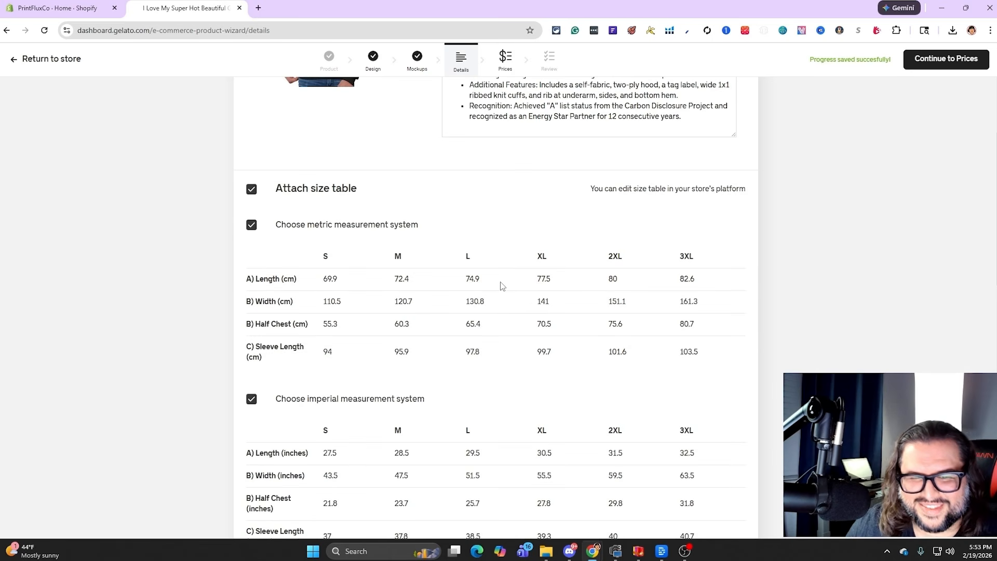
{"action": "scroll", "coordinate": [496, 283], "scroll_direction": "down", "scroll_amount": 4}
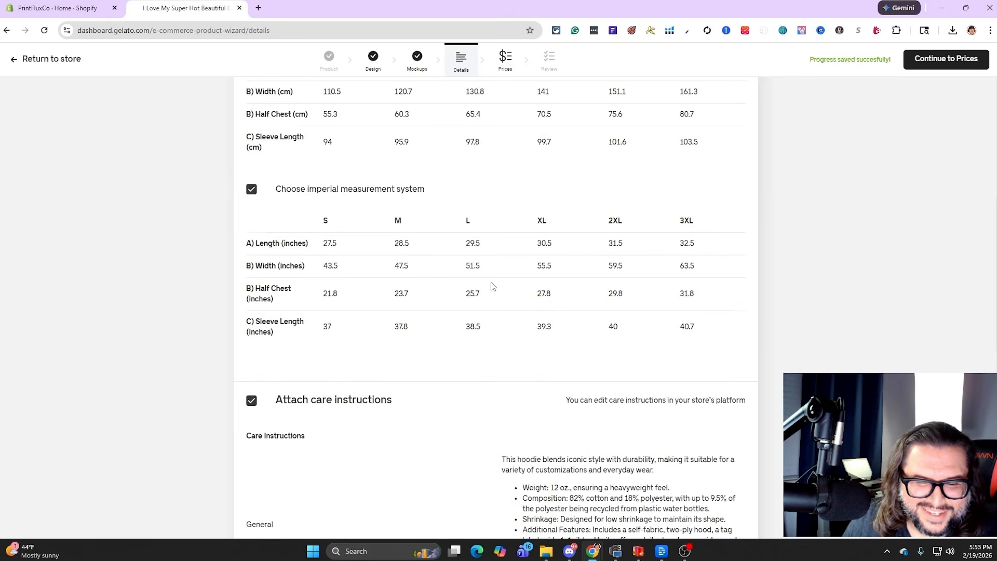
{"action": "scroll", "coordinate": [490, 287], "scroll_direction": "up", "scroll_amount": 9}
{"action": "scroll", "coordinate": [525, 291], "scroll_direction": "up", "scroll_amount": 1}
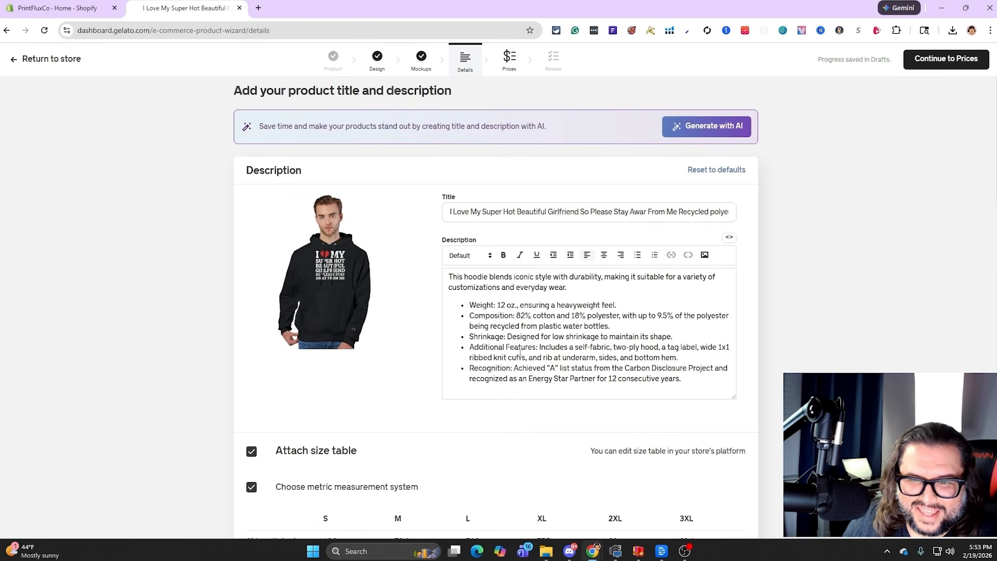
{"action": "scroll", "coordinate": [520, 353], "scroll_direction": "down", "scroll_amount": 1}
{"action": "scroll", "coordinate": [520, 353], "scroll_direction": "up", "scroll_amount": 2}
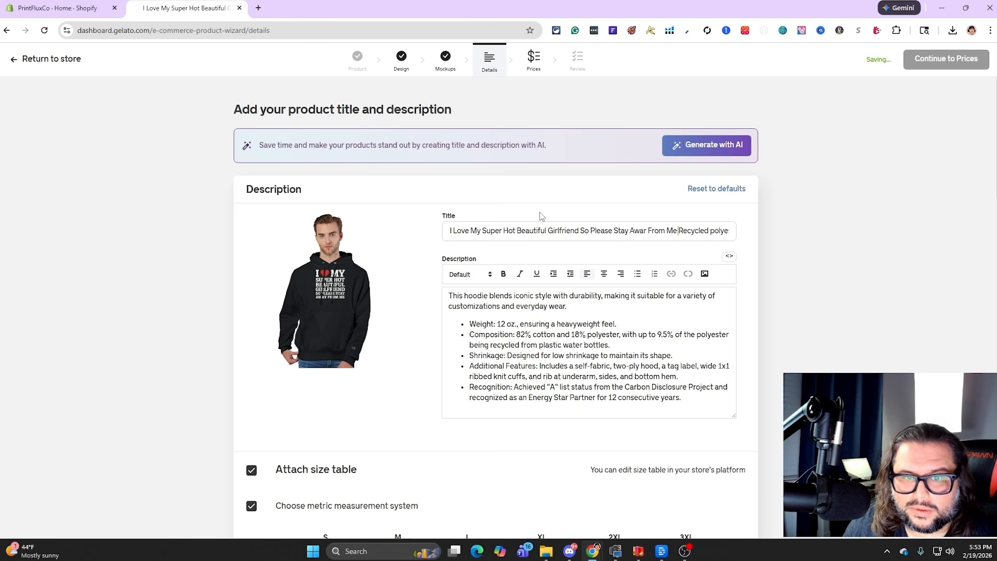
{"action": "scroll", "coordinate": [414, 305], "scroll_direction": "down", "scroll_amount": 2}
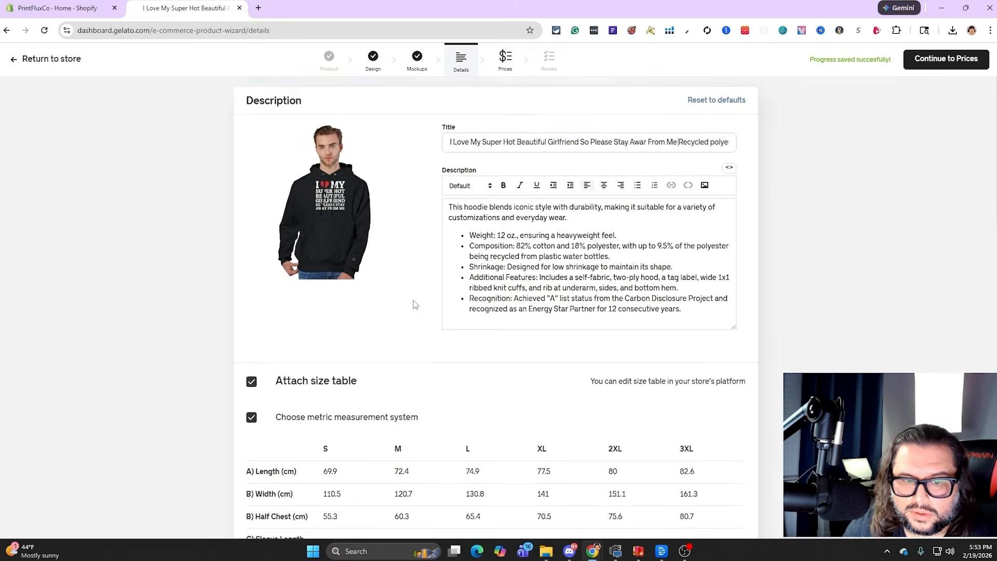
{"action": "scroll", "coordinate": [415, 305], "scroll_direction": "down", "scroll_amount": 3}
{"action": "scroll", "coordinate": [463, 307], "scroll_direction": "up", "scroll_amount": 5}
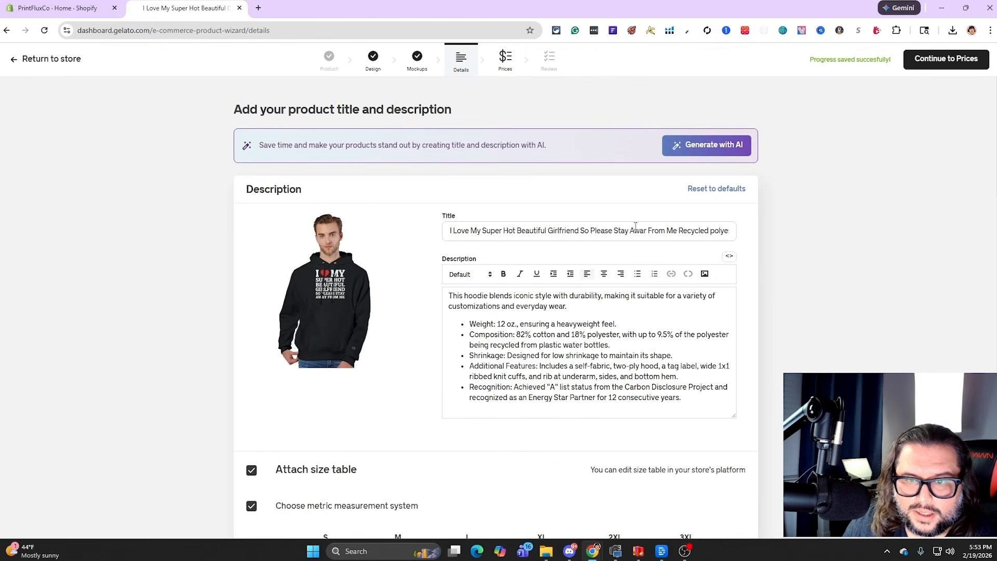
Generate product text with AI from the prompt "I Love My Super Hot Beautiful Girlfriend So Please Stay Away From Me Hoodie"
{"action": "left_click_drag", "start_coordinate": [453, 230], "coordinate": [713, 224]}
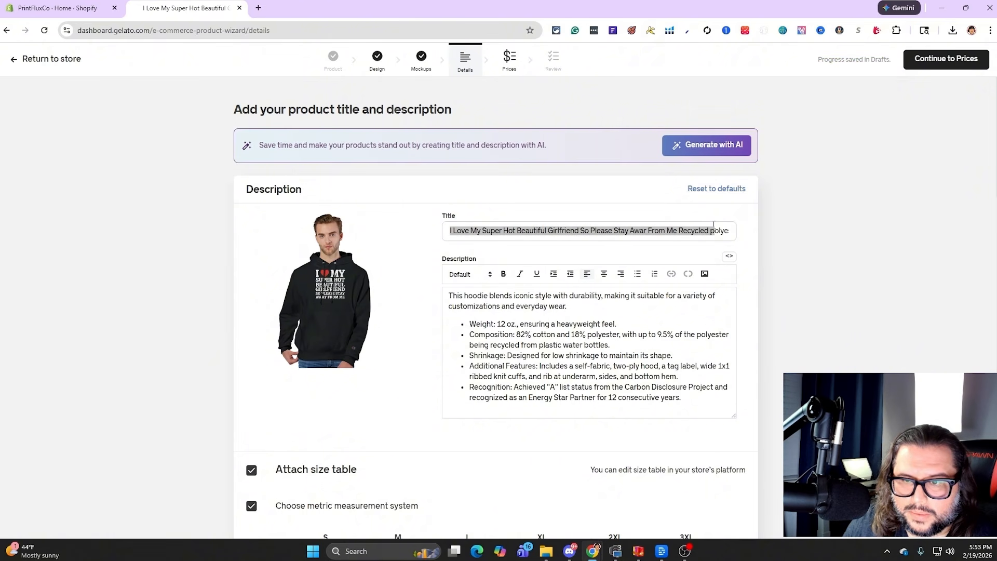
{"action": "right_click", "coordinate": [708, 226]}
{"action": "left_click", "coordinate": [711, 284]}
{"action": "left_click", "coordinate": [706, 145]}
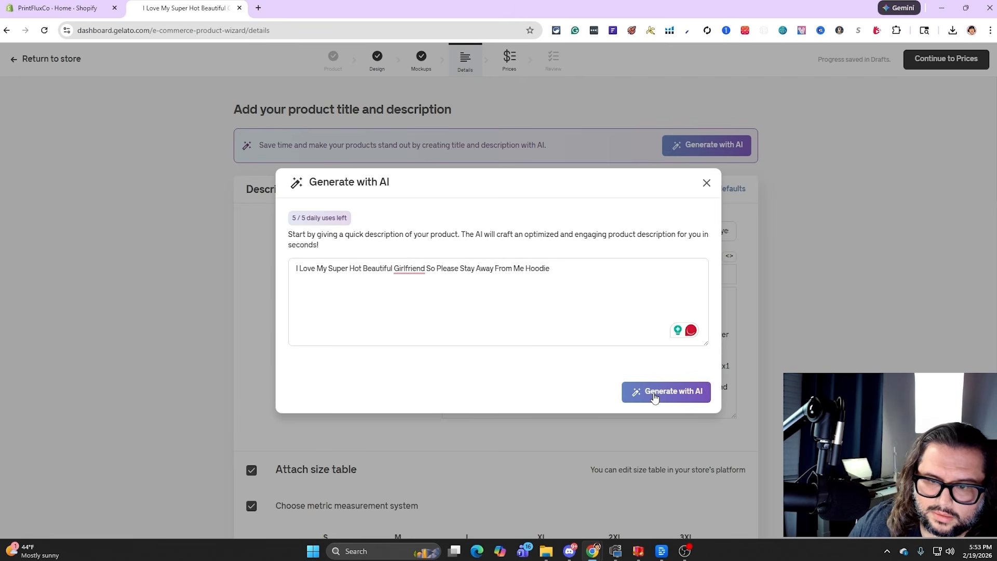
{"action": "left_click", "coordinate": [666, 390]}
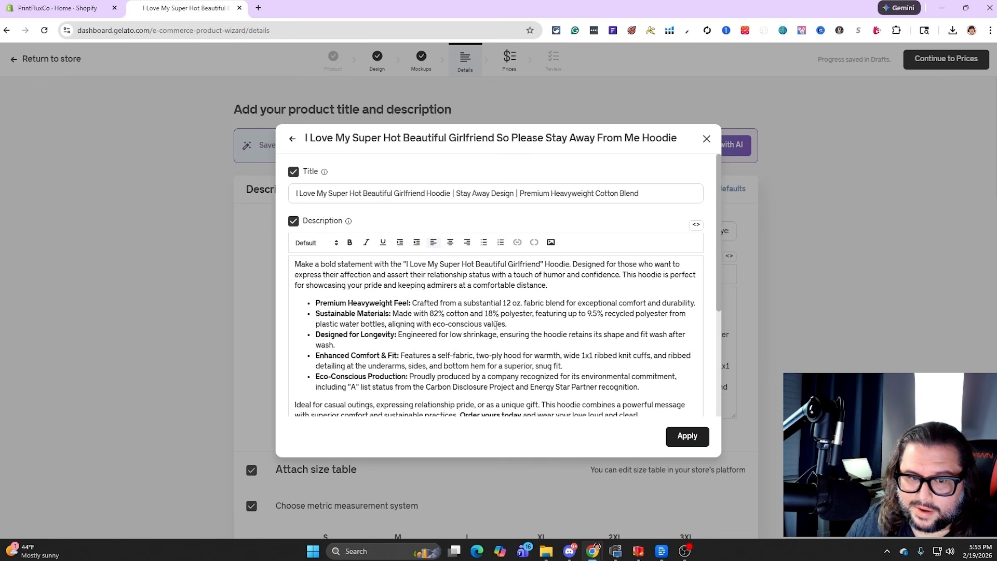
Review and apply the AI-generated title, description and tags, and proceed to pricing
{"action": "scroll", "coordinate": [447, 269], "scroll_direction": "down", "scroll_amount": 4}
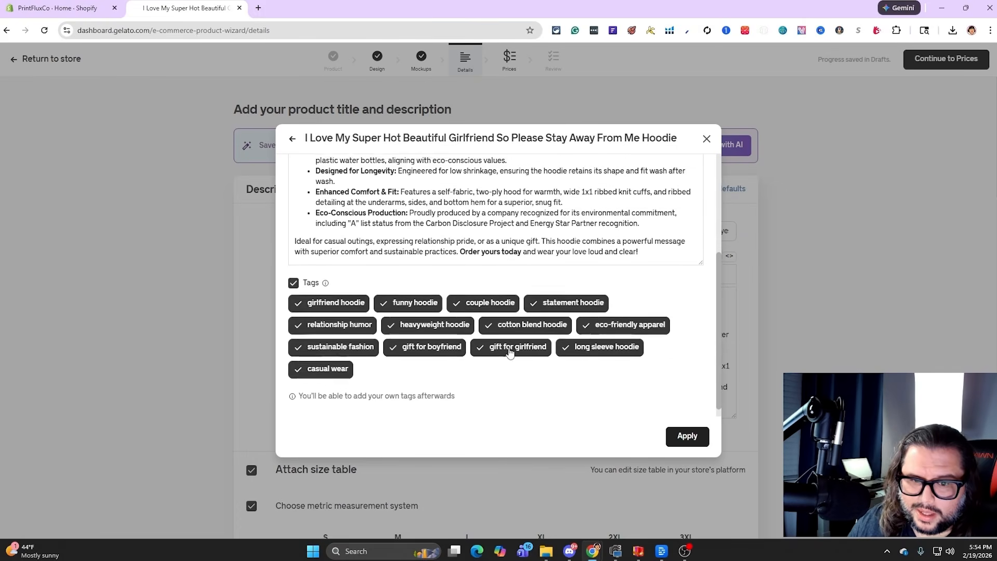
{"action": "scroll", "coordinate": [449, 319], "scroll_direction": "up", "scroll_amount": 5}
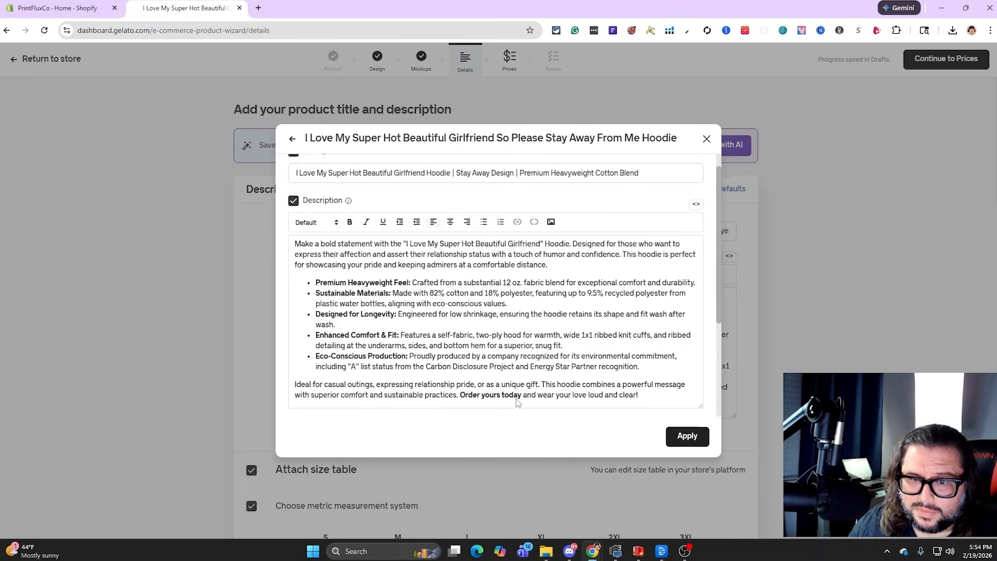
{"action": "scroll", "coordinate": [449, 319], "scroll_direction": "down", "scroll_amount": 5}
{"action": "left_click", "coordinate": [686, 435]}
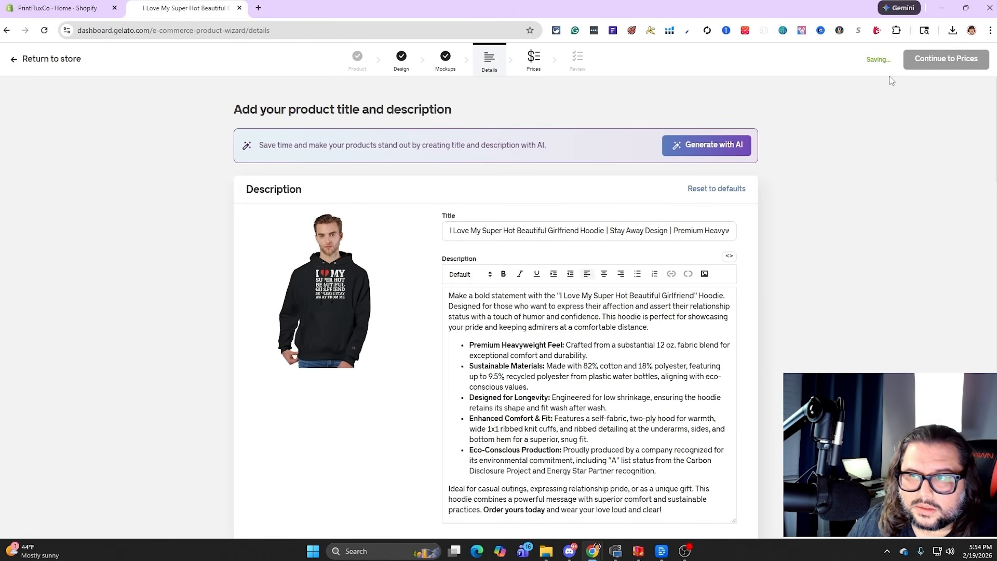
{"action": "left_click", "coordinate": [954, 61]}
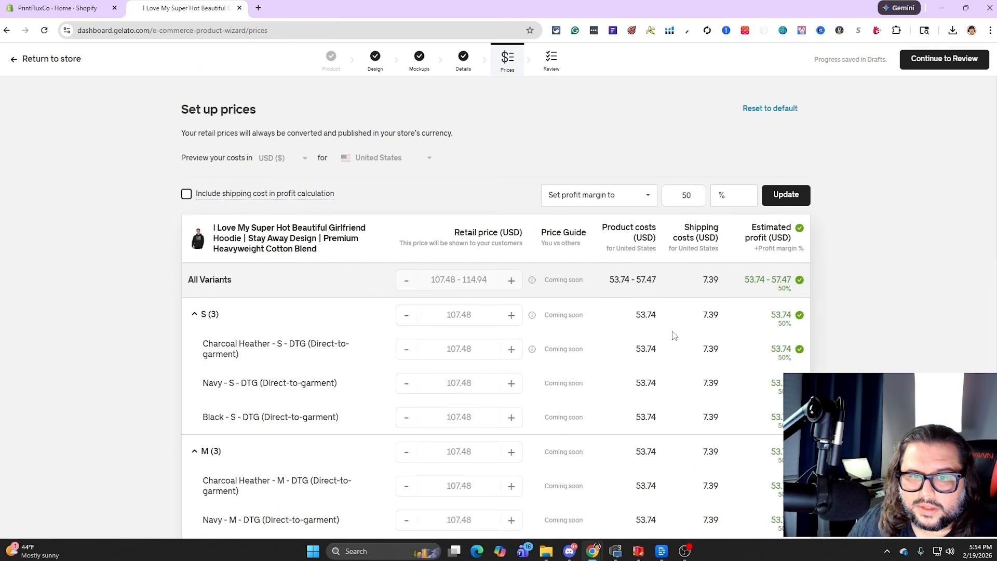
Set the retail price of all variants to 70.00 USD
{"action": "left_click", "coordinate": [452, 279]}
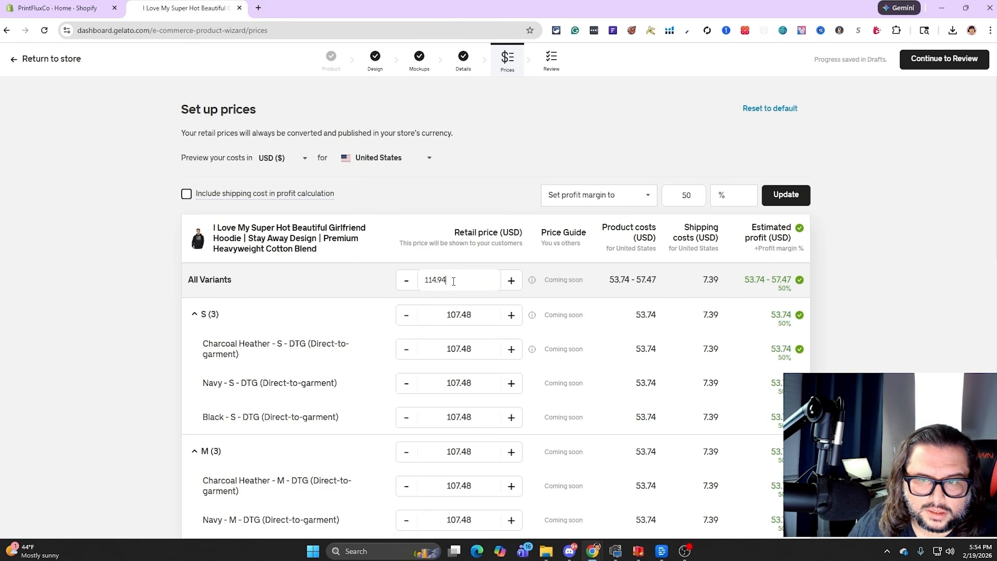
{"action": "key", "text": "ctrl+a"}
{"action": "type", "text": "70.00"}
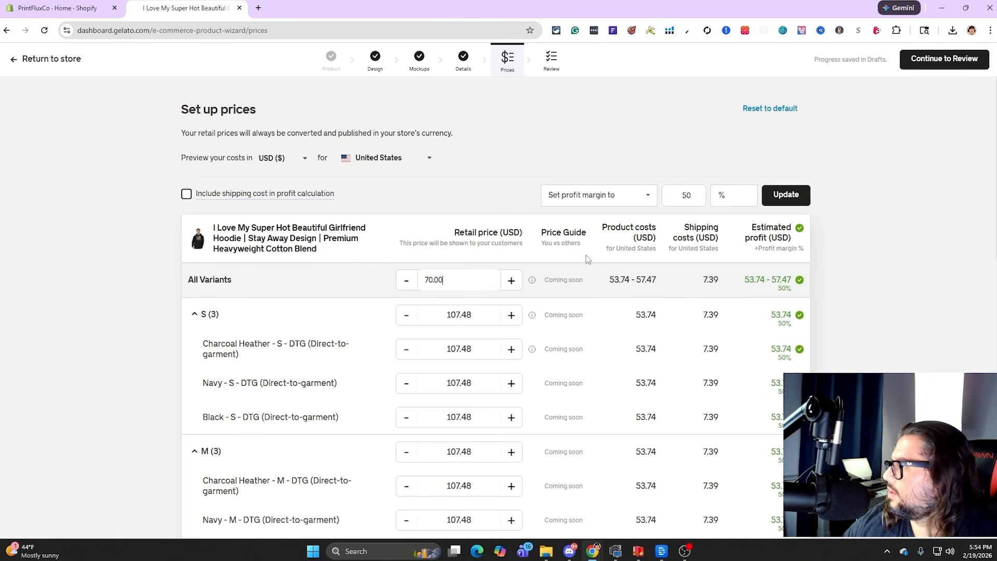
{"action": "double_click", "coordinate": [473, 164]}
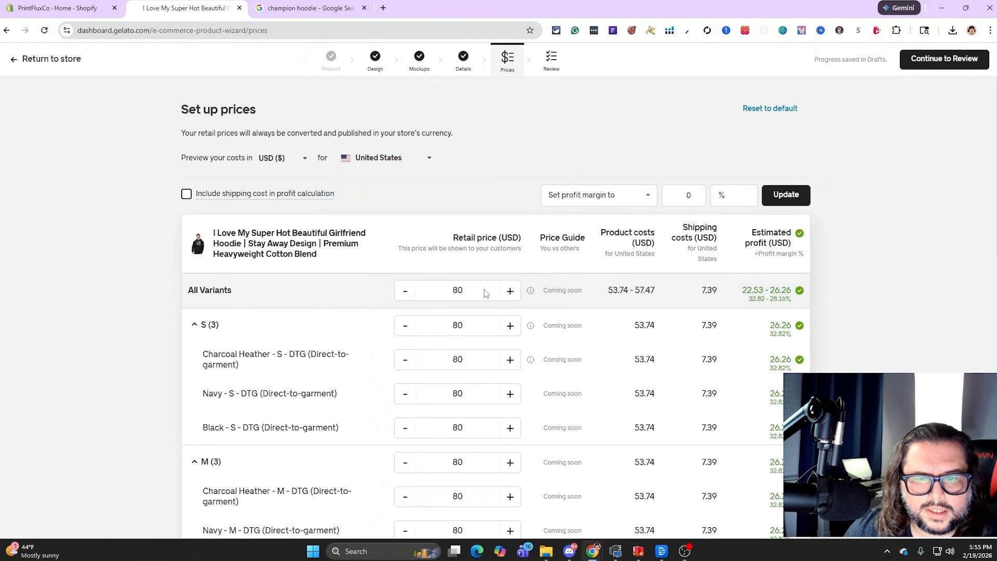
Set the retail price of all variants to 75 USD
{"action": "double_click", "coordinate": [487, 291]}
{"action": "type", "text": "75"}
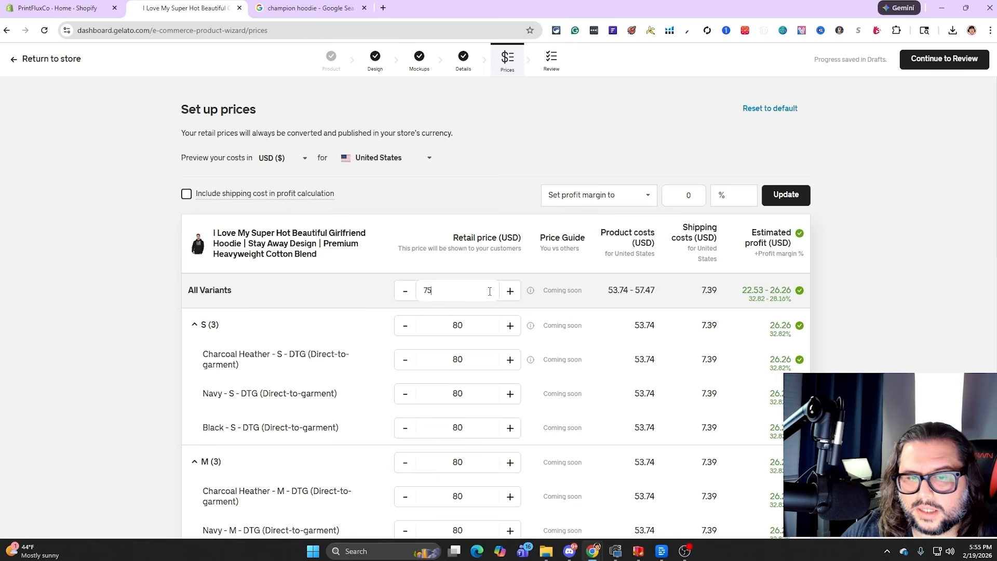
{"action": "left_click", "coordinate": [516, 145]}
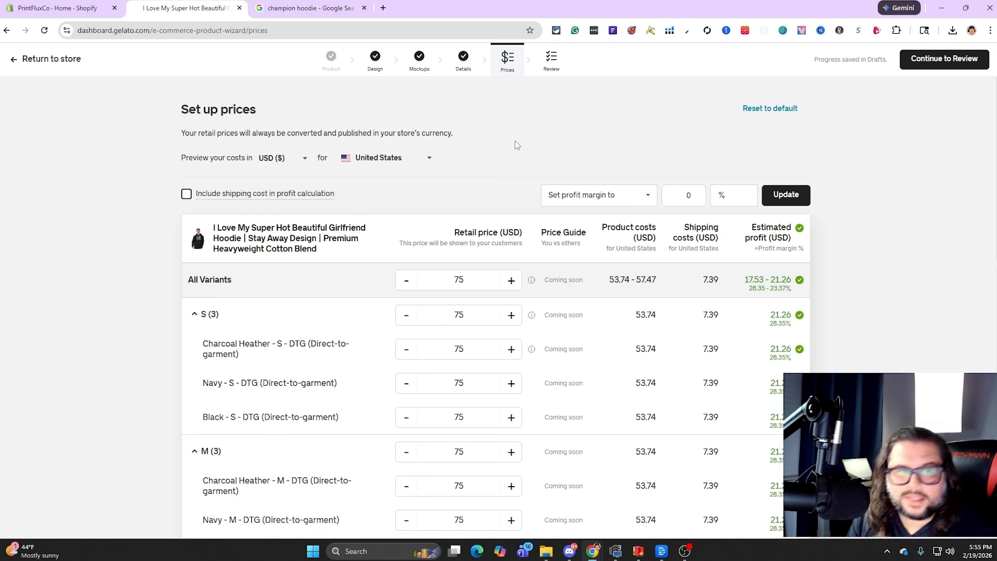
Compare the Google listings for "champion hoodie" with the retail price, costs and estimated profit of each hoodie variant
{"action": "left_click", "coordinate": [300, 4]}
{"action": "left_click", "coordinate": [200, 7]}
{"action": "left_click", "coordinate": [273, 4]}
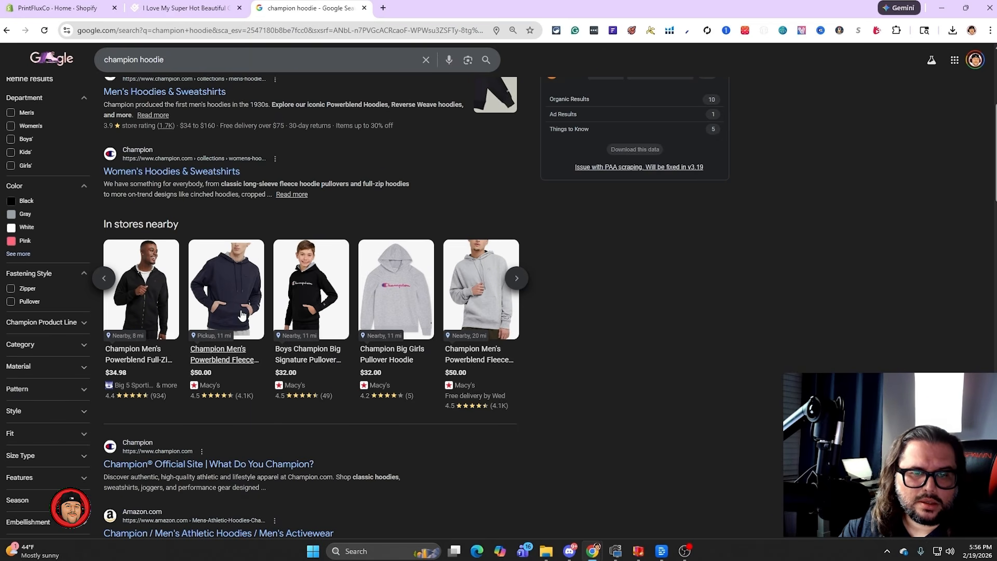
{"action": "left_click", "coordinate": [204, 12]}
{"action": "scroll", "coordinate": [872, 306], "scroll_direction": "down", "scroll_amount": 1}
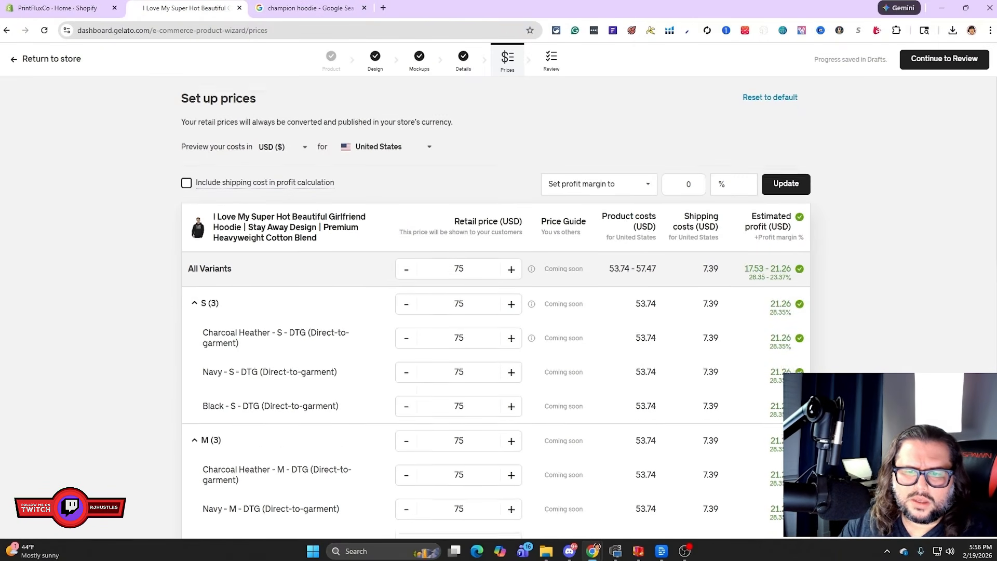
{"action": "scroll", "coordinate": [496, 311], "scroll_direction": "down", "scroll_amount": 6}
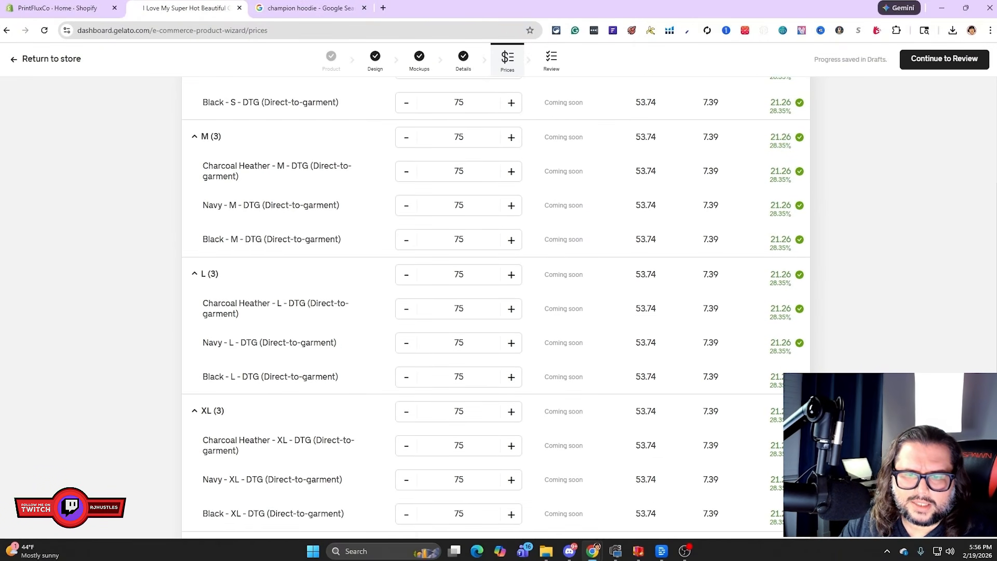
{"action": "scroll", "coordinate": [496, 311], "scroll_direction": "down", "scroll_amount": 5}
{"action": "scroll", "coordinate": [495, 311], "scroll_direction": "up", "scroll_amount": 4}
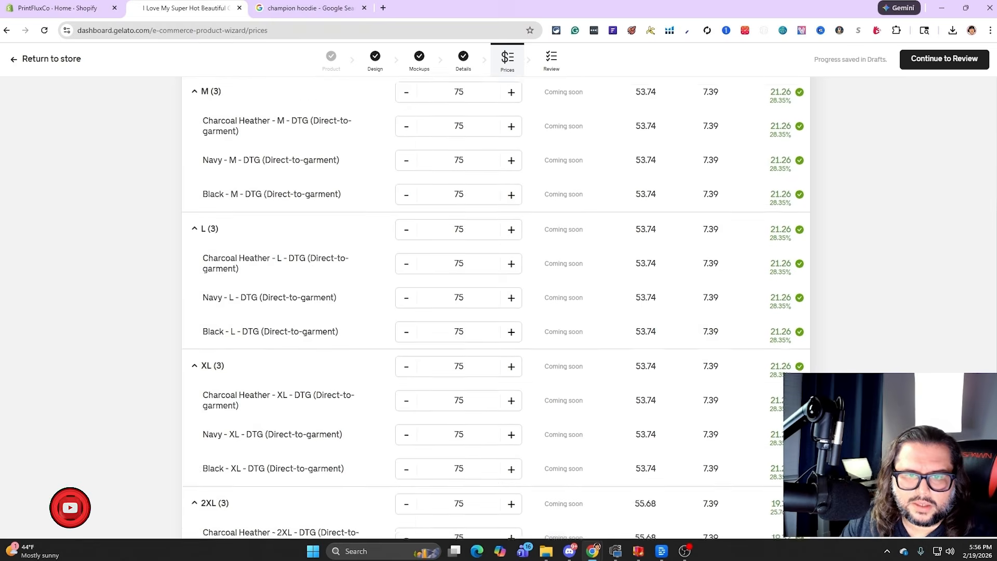
{"action": "scroll", "coordinate": [495, 307], "scroll_direction": "up", "scroll_amount": 5}
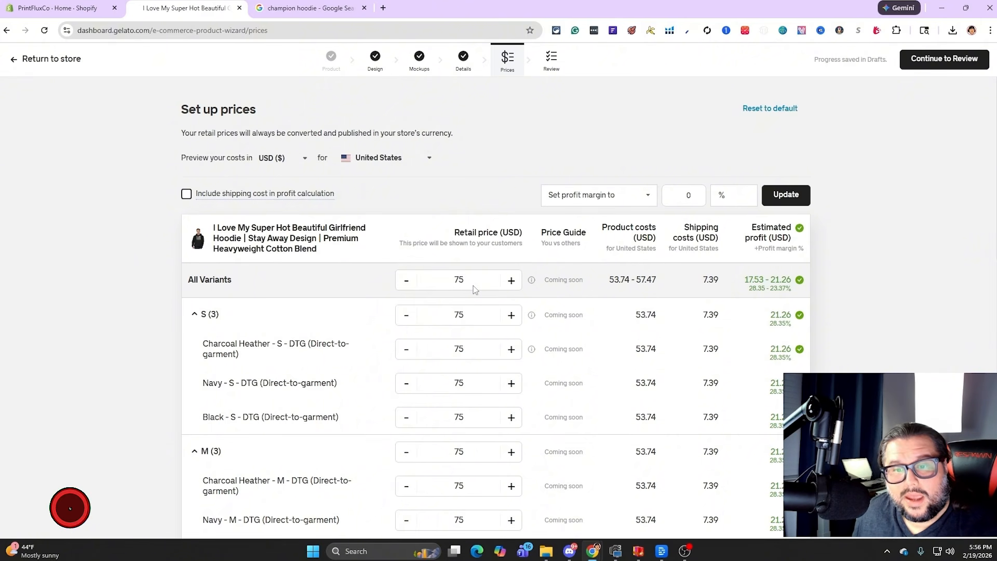
Examine the product costs and estimated profit of every hoodie size from S to 3XL at the current retail price
{"action": "triple_click", "coordinate": [755, 280]}
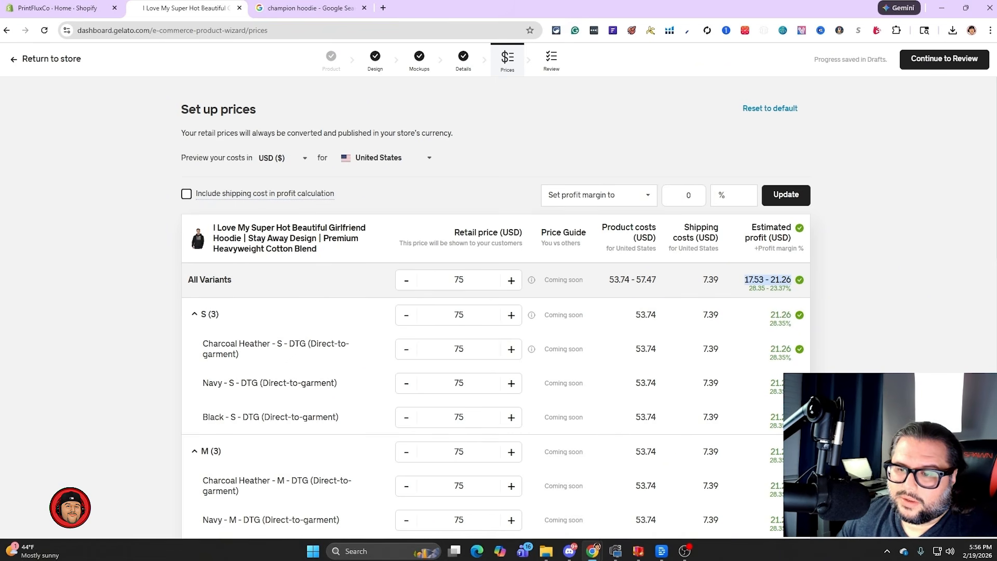
{"action": "left_click", "coordinate": [852, 362]}
{"action": "double_click", "coordinate": [777, 383]}
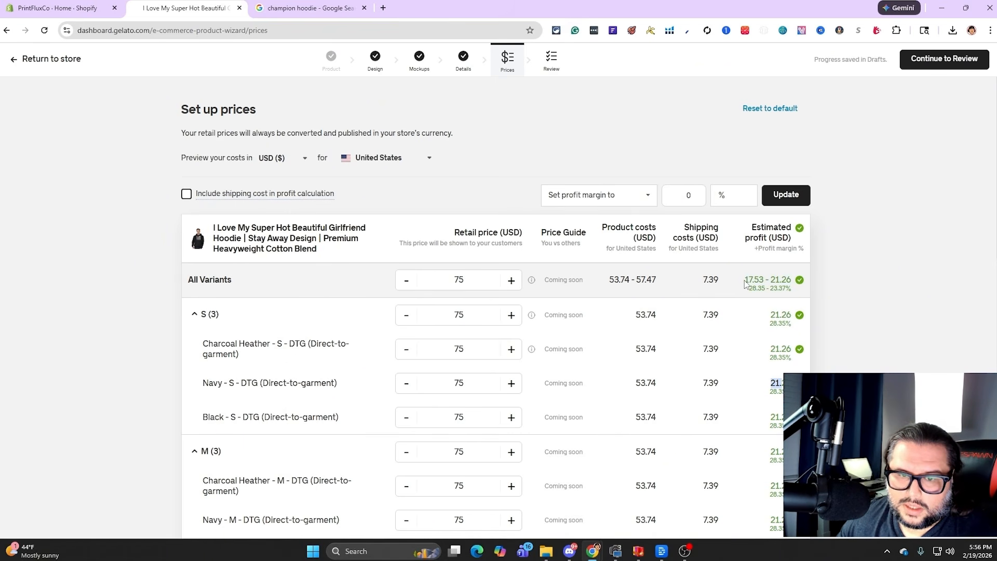
{"action": "scroll", "coordinate": [745, 283], "scroll_direction": "down", "scroll_amount": 1}
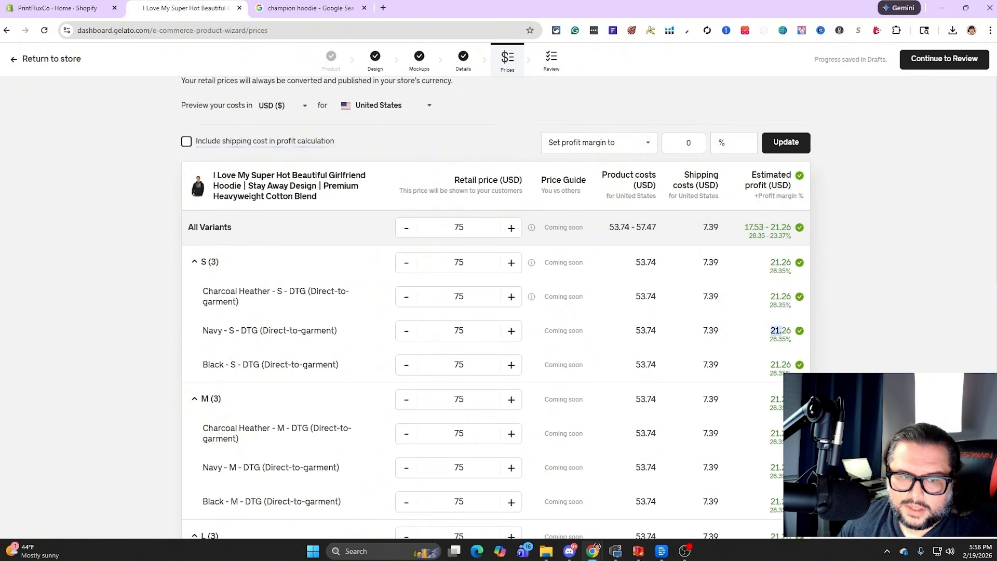
{"action": "scroll", "coordinate": [495, 306], "scroll_direction": "down", "scroll_amount": 8}
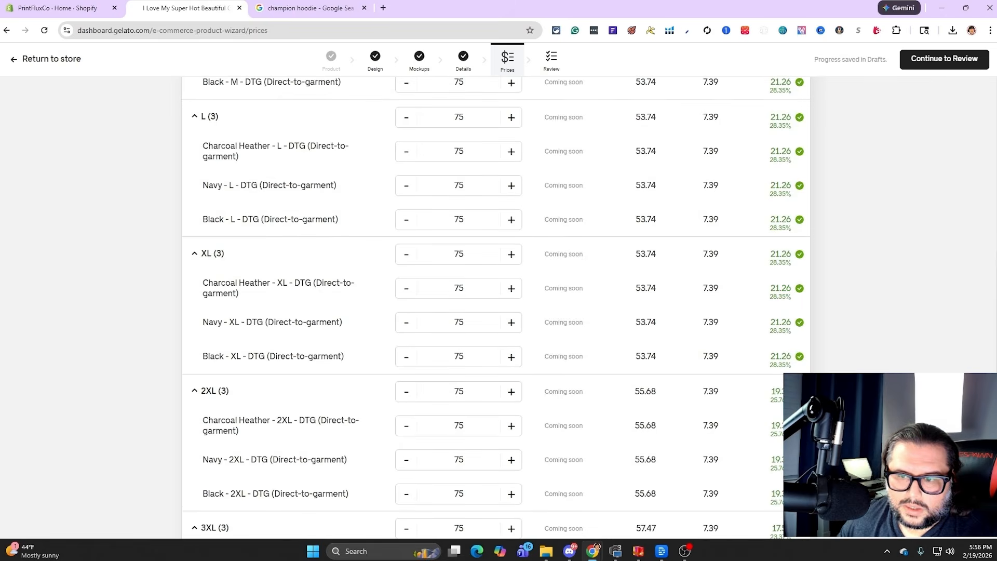
{"action": "scroll", "coordinate": [496, 306], "scroll_direction": "down", "scroll_amount": 3}
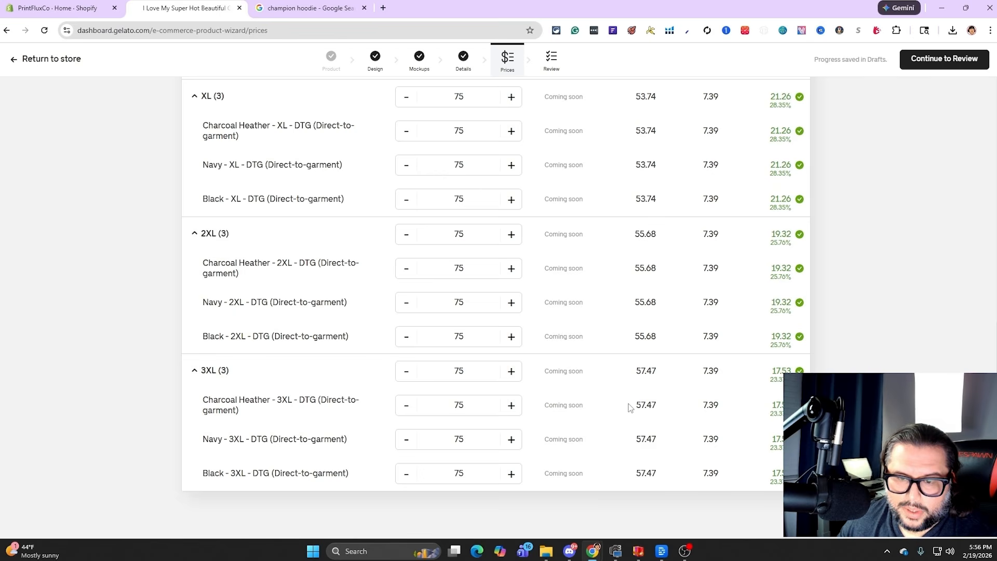
{"action": "left_click", "coordinate": [471, 369]}
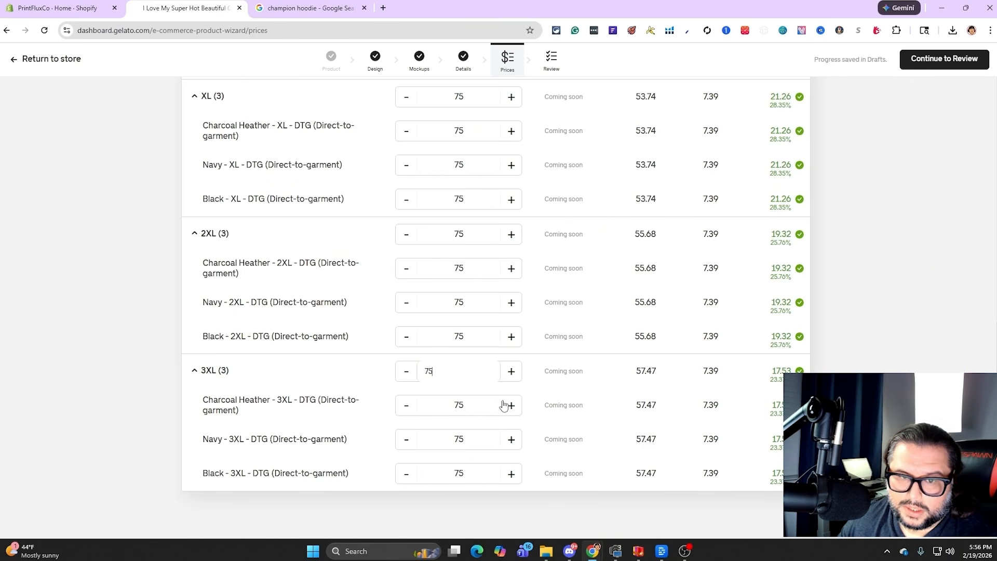
{"action": "scroll", "coordinate": [594, 417], "scroll_direction": "up", "scroll_amount": 1}
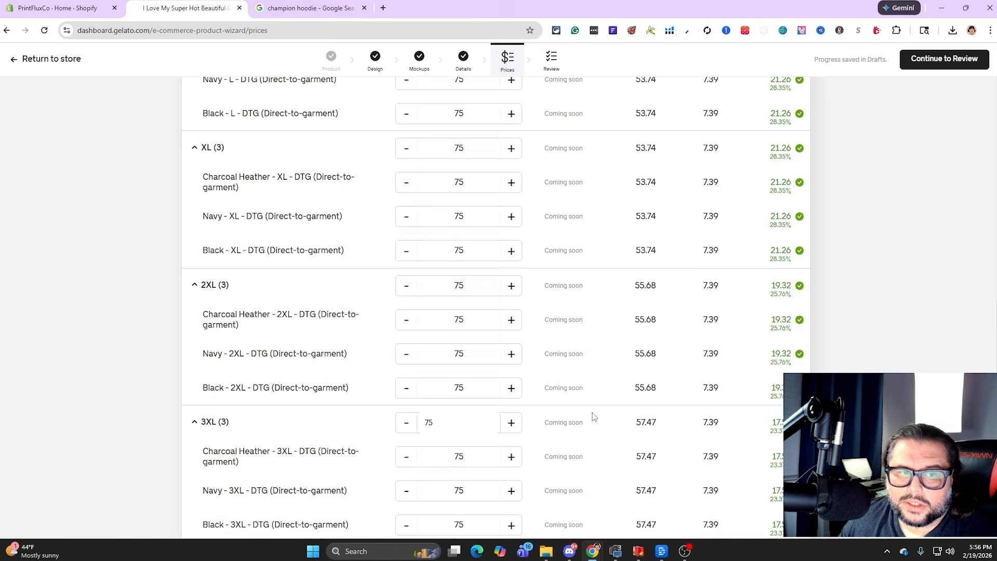
{"action": "scroll", "coordinate": [597, 426], "scroll_direction": "up", "scroll_amount": 7}
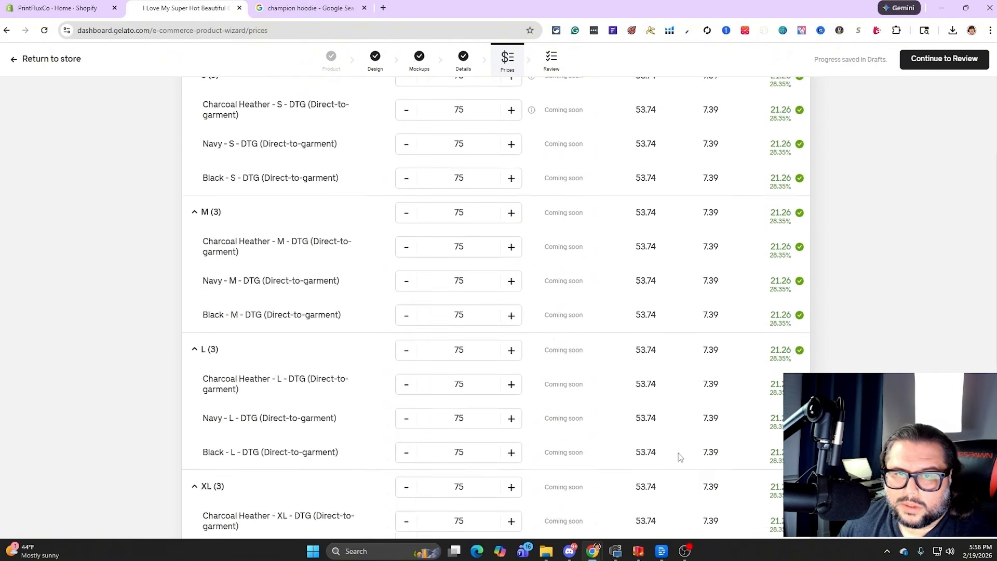
{"action": "scroll", "coordinate": [678, 452], "scroll_direction": "up", "scroll_amount": 3}
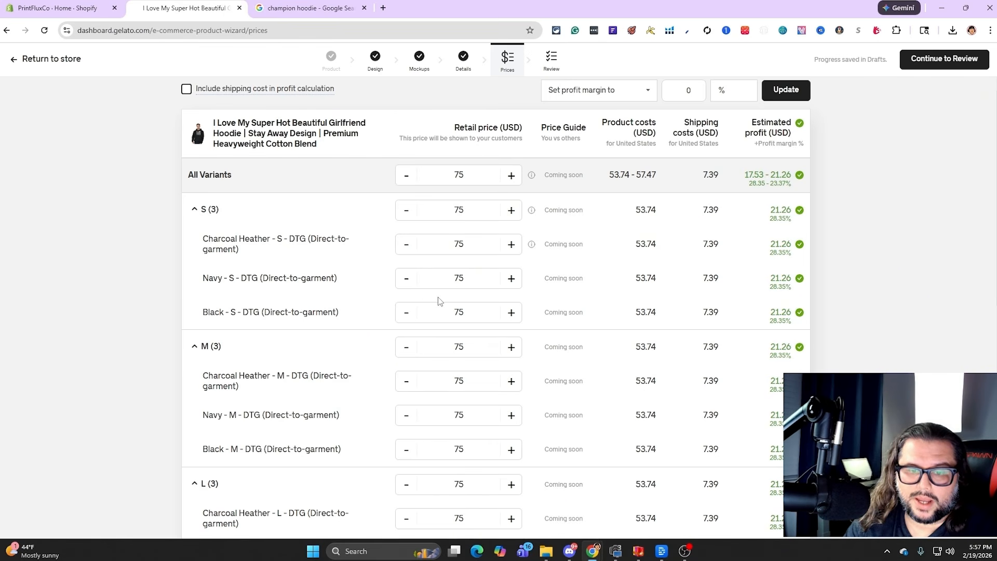
{"action": "scroll", "coordinate": [449, 300], "scroll_direction": "down", "scroll_amount": 2}
{"action": "scroll", "coordinate": [451, 300], "scroll_direction": "down", "scroll_amount": 6}
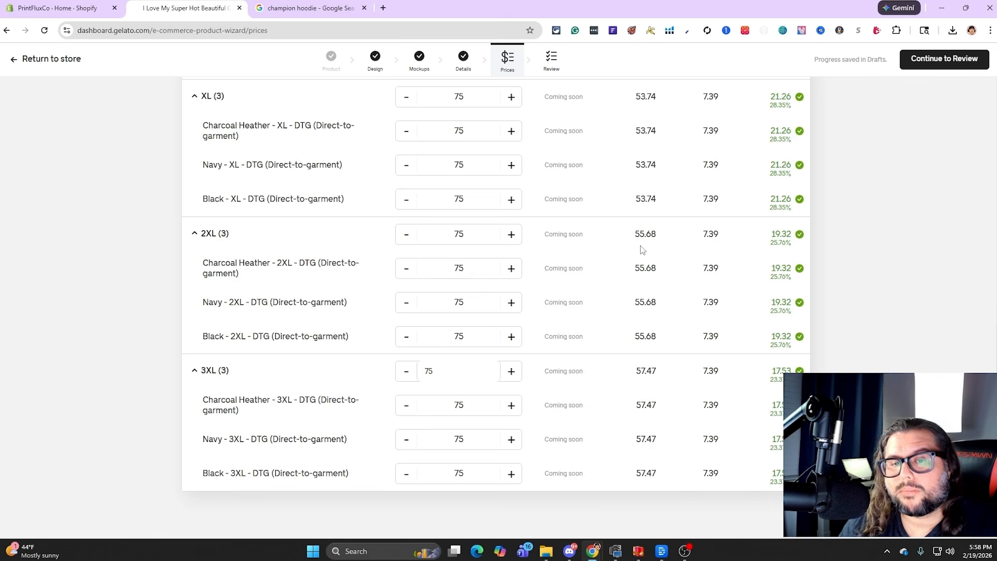
{"action": "scroll", "coordinate": [633, 394], "scroll_direction": "up", "scroll_amount": 10}
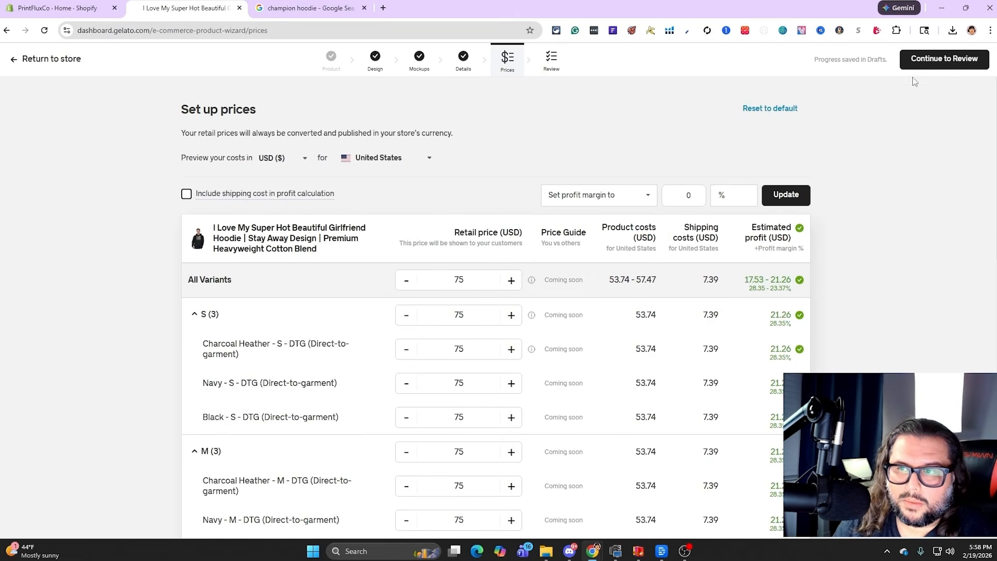
Continue to the product review, check the hoodie's variant list, and publish the product to the store
{"action": "left_click", "coordinate": [944, 58]}
{"action": "scroll", "coordinate": [851, 291], "scroll_direction": "down", "scroll_amount": 5}
{"action": "scroll", "coordinate": [828, 338], "scroll_direction": "down", "scroll_amount": 8}
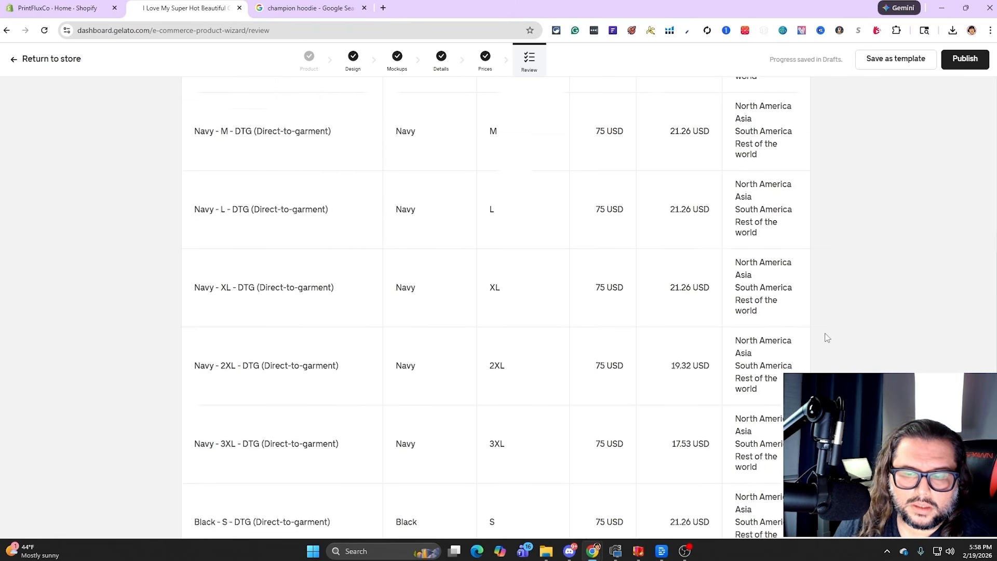
{"action": "left_click", "coordinate": [954, 61]}
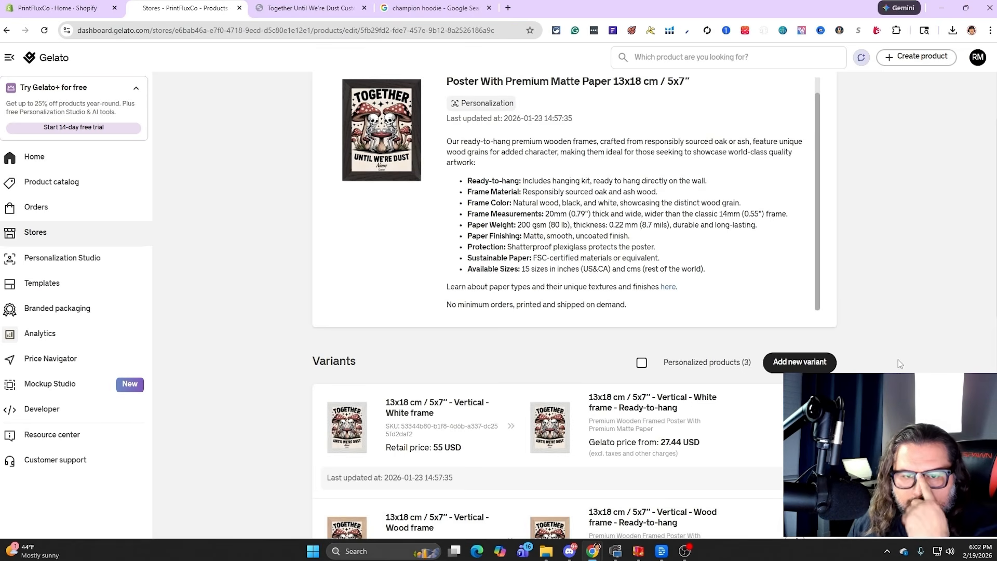
Compare the retail price with the Gelato base price for the white frame variant of the Together Until We're Dust poster
{"action": "scroll", "coordinate": [898, 361], "scroll_direction": "up", "scroll_amount": 1}
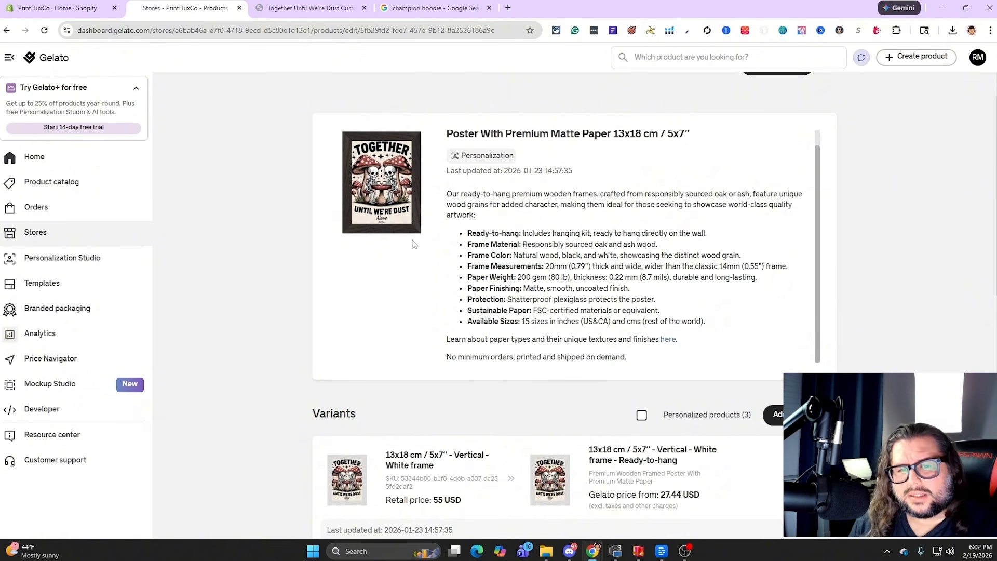
{"action": "scroll", "coordinate": [457, 410], "scroll_direction": "down", "scroll_amount": 2}
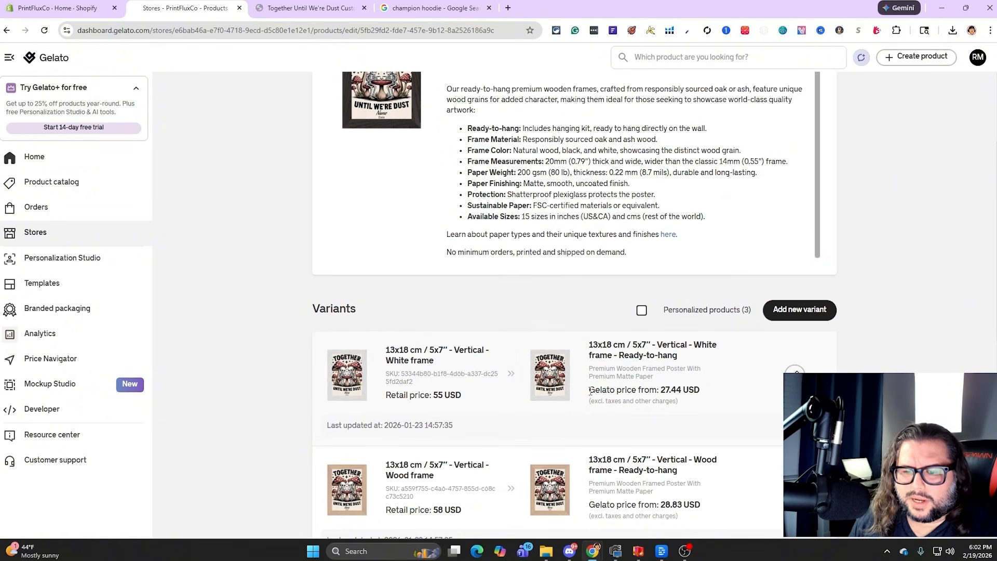
{"action": "left_click_drag", "start_coordinate": [589, 391], "coordinate": [680, 389]}
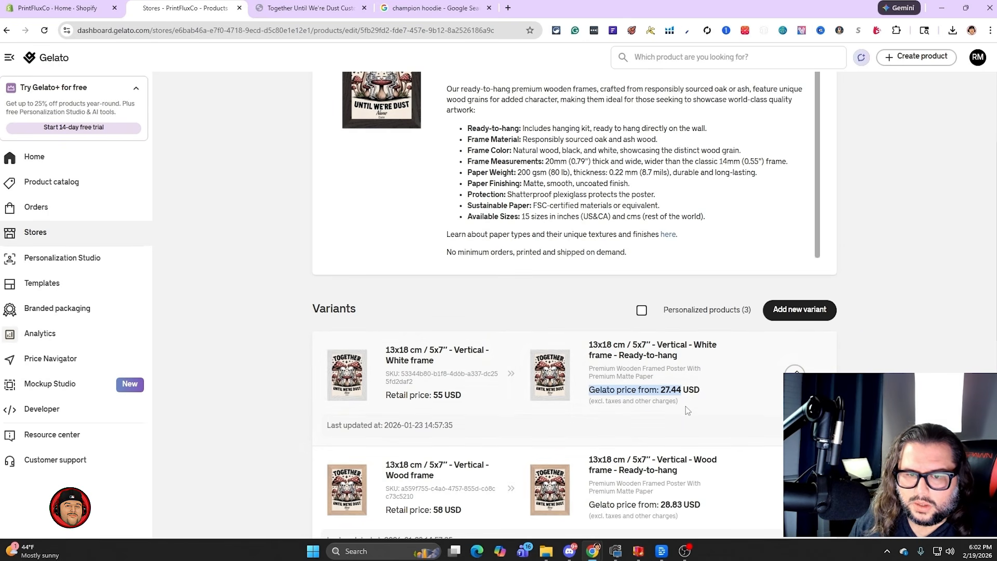
{"action": "scroll", "coordinate": [685, 407], "scroll_direction": "down", "scroll_amount": 1}
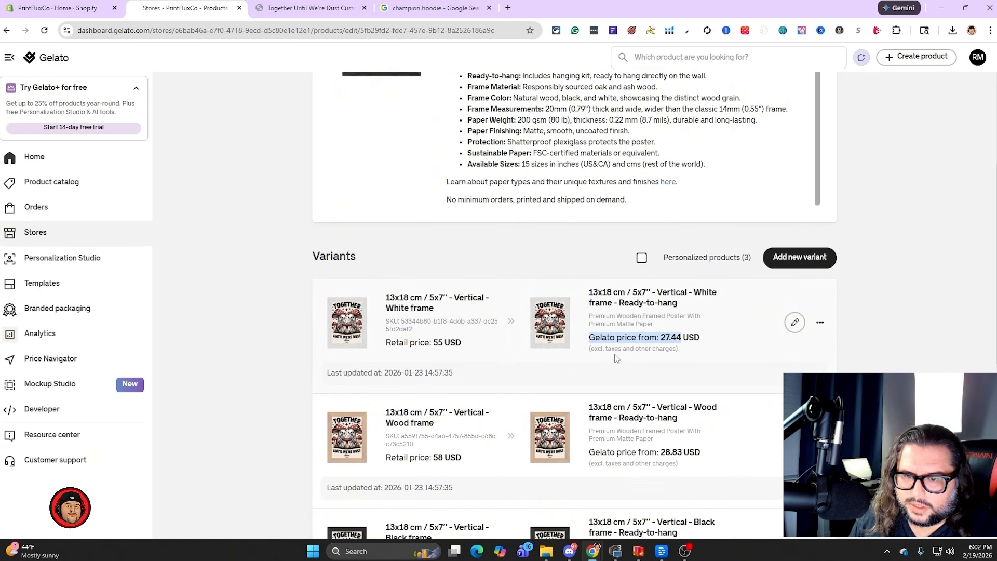
{"action": "double_click", "coordinate": [647, 337]}
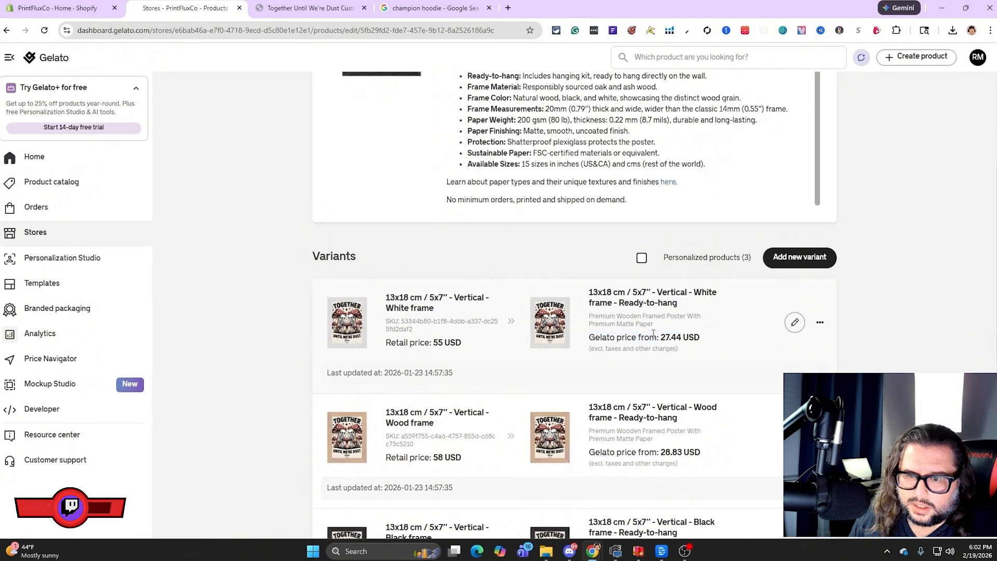
{"action": "left_click_drag", "start_coordinate": [594, 337], "coordinate": [680, 337]}
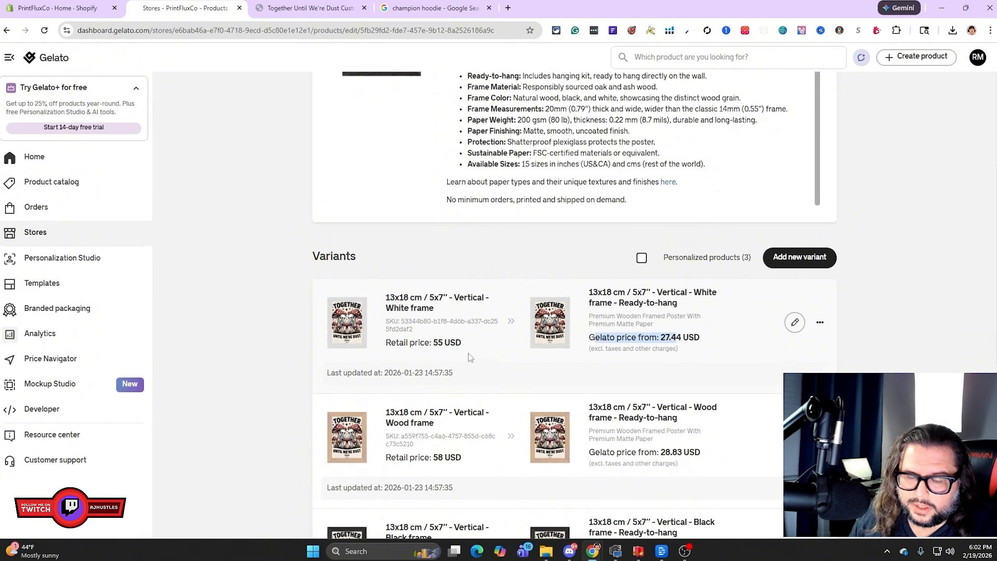
{"action": "left_click_drag", "start_coordinate": [473, 346], "coordinate": [433, 343]}
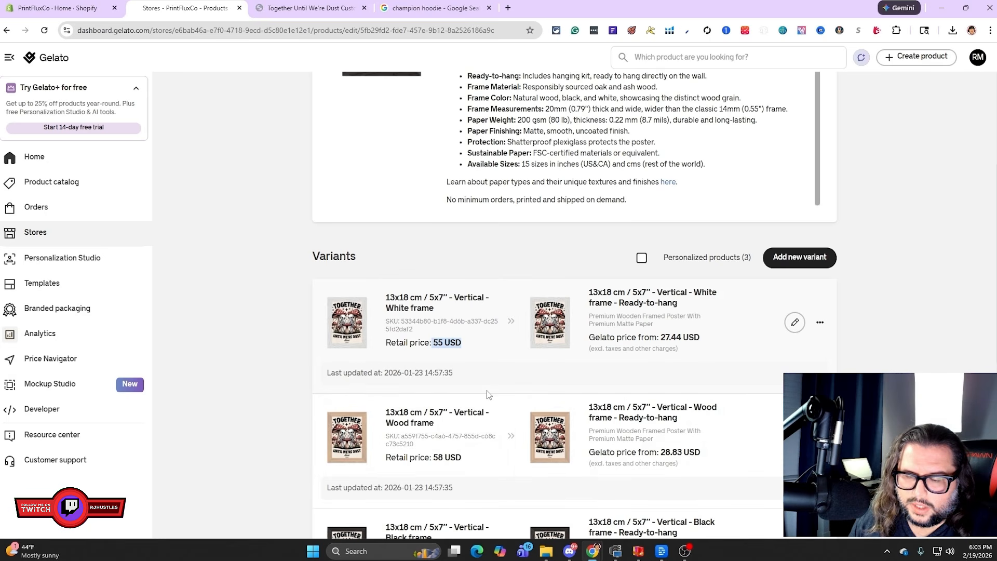
Check the retail and Gelato prices of the poster's wood and black frame variants against the white frame
{"action": "scroll", "coordinate": [490, 387], "scroll_direction": "down", "scroll_amount": 1}
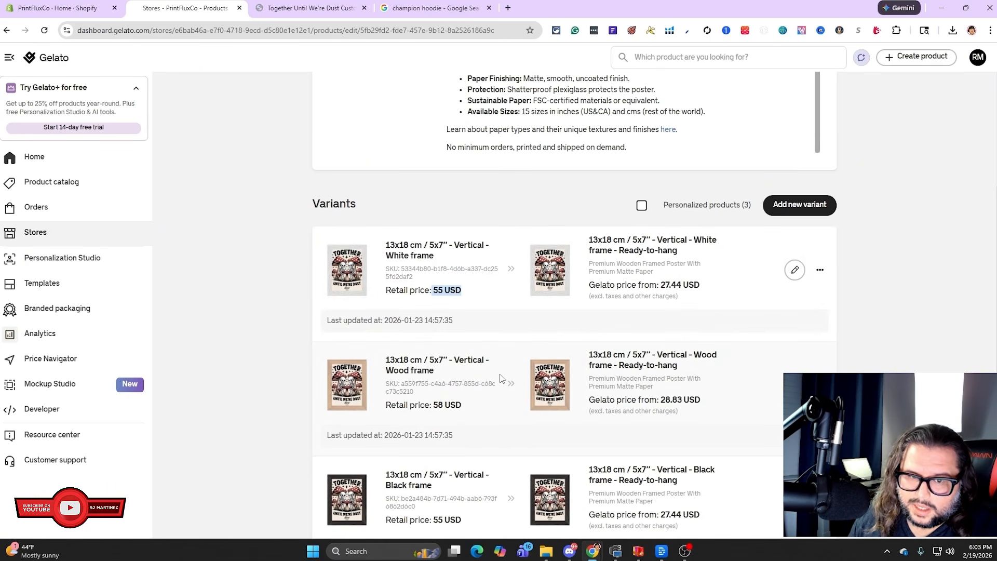
{"action": "scroll", "coordinate": [476, 403], "scroll_direction": "down", "scroll_amount": 1}
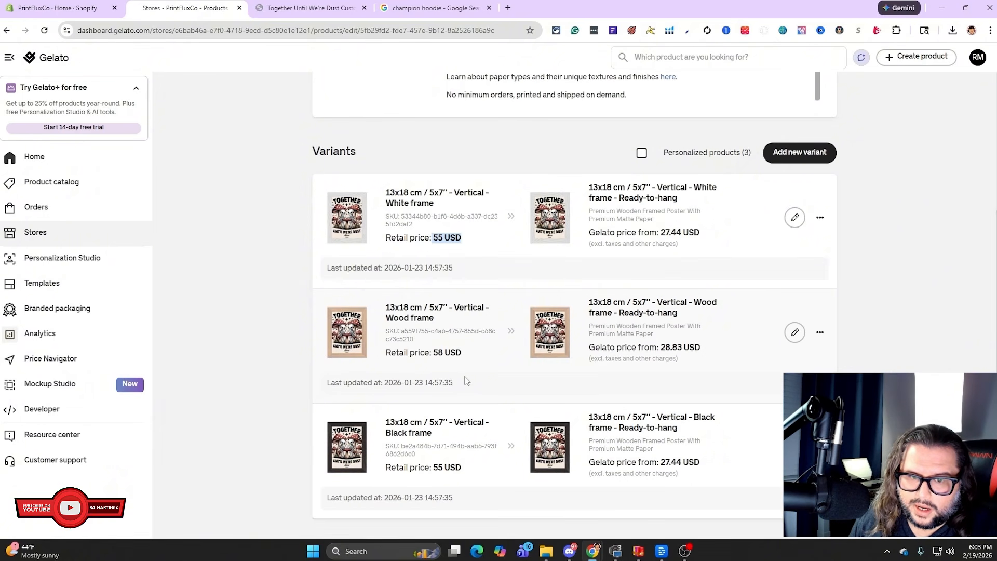
{"action": "left_click_drag", "start_coordinate": [474, 354], "coordinate": [433, 353]}
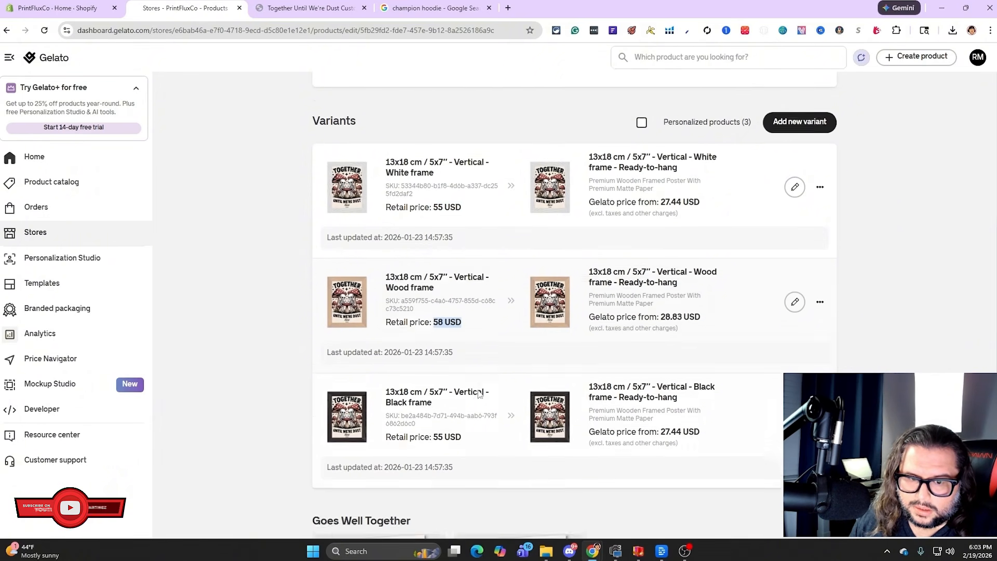
{"action": "scroll", "coordinate": [493, 374], "scroll_direction": "down", "scroll_amount": 1}
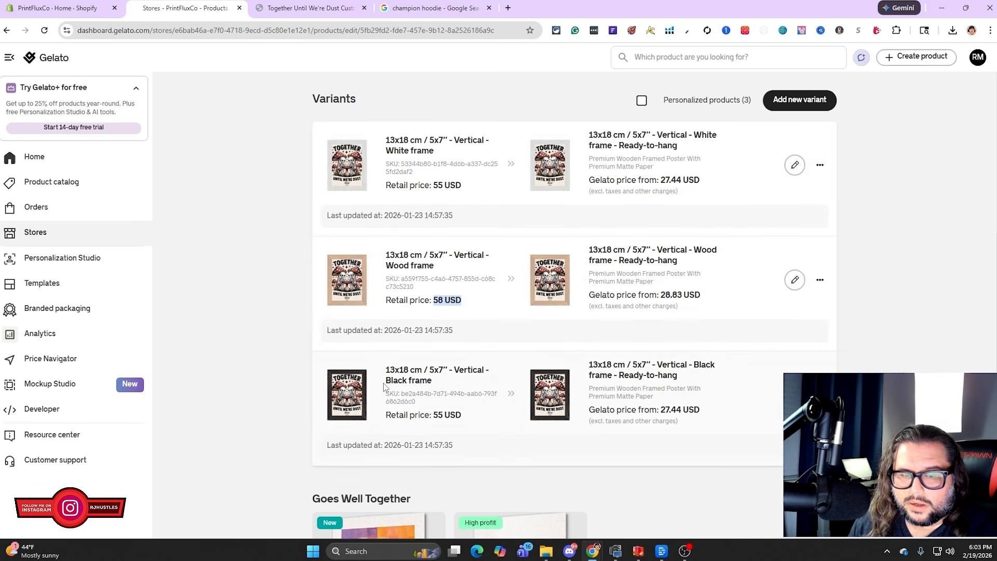
{"action": "left_click", "coordinate": [453, 295]}
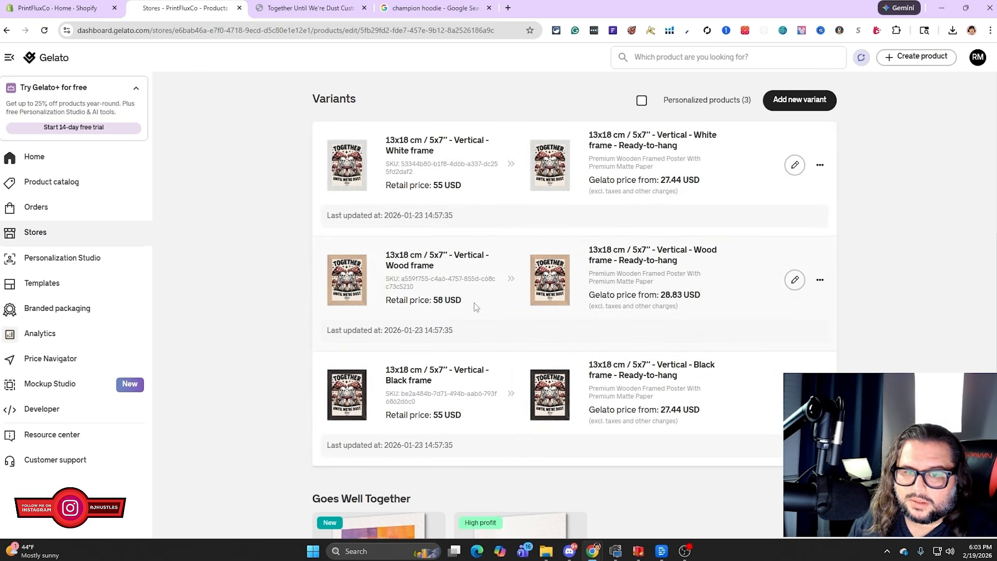
{"action": "left_click_drag", "start_coordinate": [474, 304], "coordinate": [433, 300]}
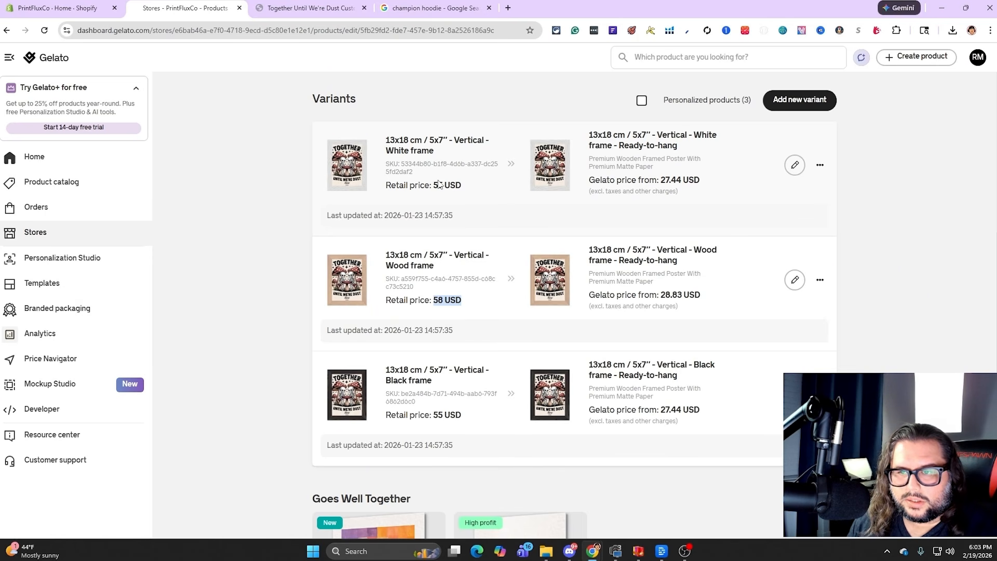
Switch to the poster's PrintFluxCo storefront page and preview its wood frame and black frame options
{"action": "left_click", "coordinate": [335, 11]}
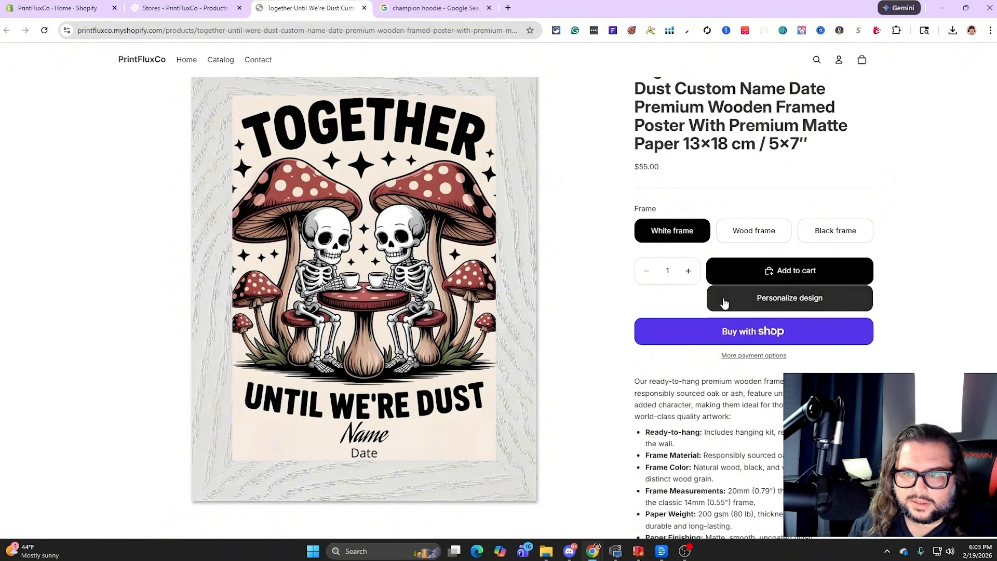
{"action": "left_click", "coordinate": [754, 239]}
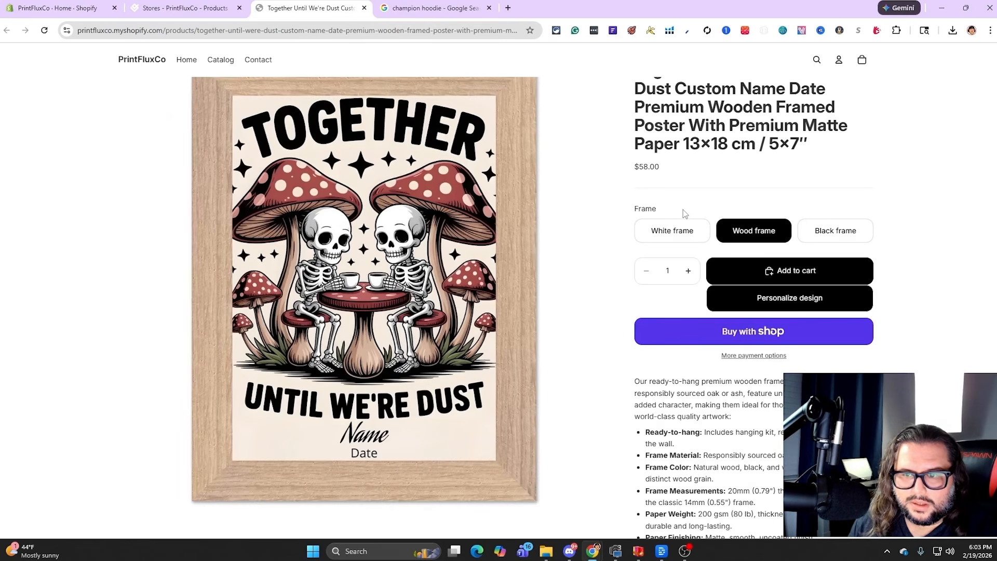
{"action": "left_click", "coordinate": [813, 235]}
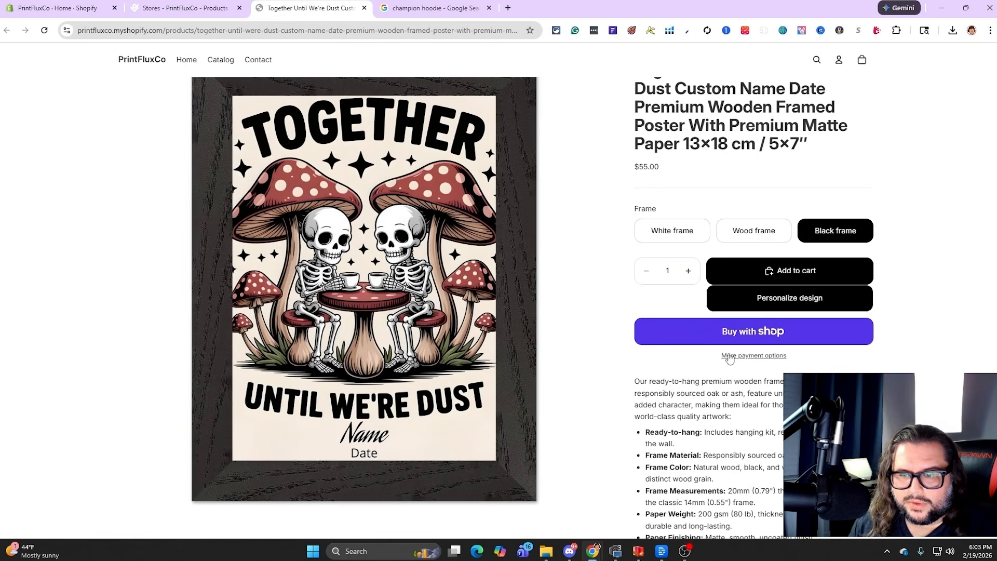
Open the design personalizer for the black frame poster and try selecting its Name and Date text for editing
{"action": "left_click", "coordinate": [772, 303]}
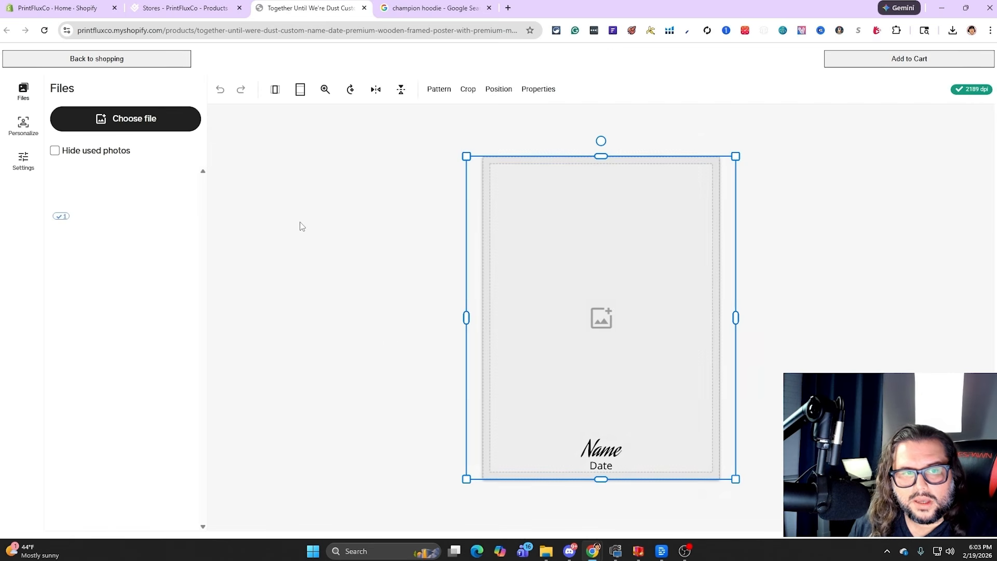
{"action": "double_click", "coordinate": [605, 449]}
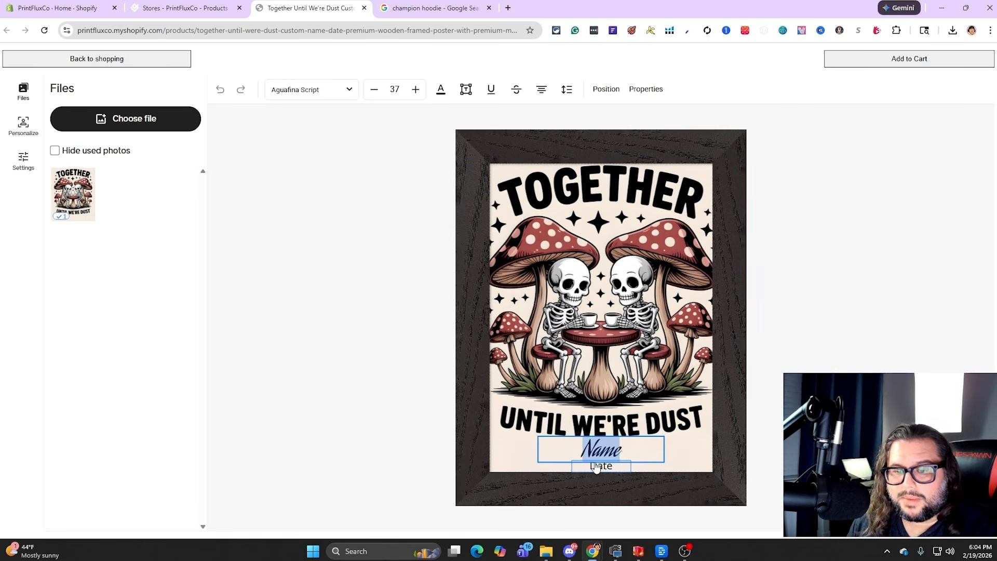
{"action": "left_click", "coordinate": [597, 466]}
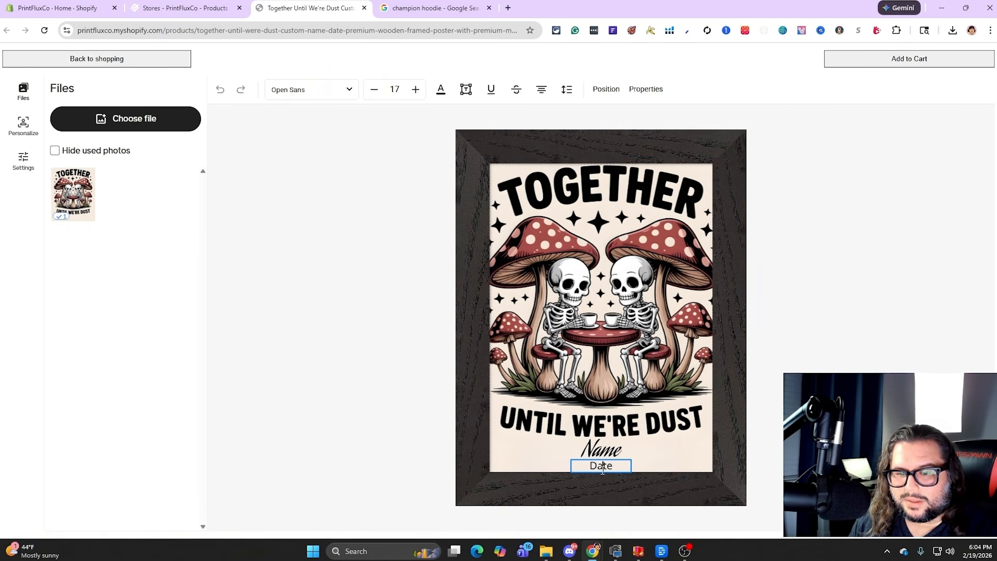
{"action": "double_click", "coordinate": [602, 467]}
{"action": "double_click", "coordinate": [605, 452]}
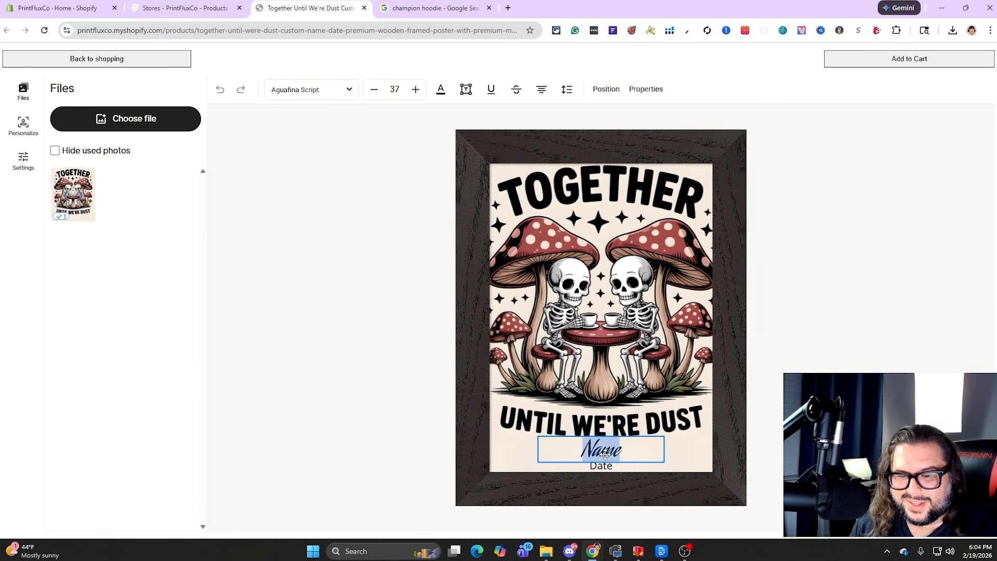
Browse the fonts offered for the poster's Name text
{"action": "left_click", "coordinate": [347, 93]}
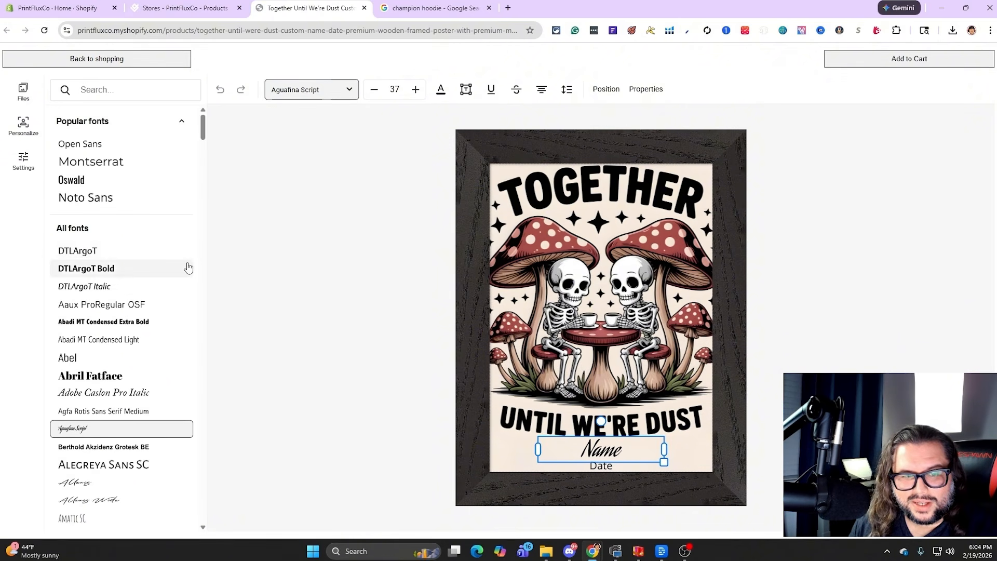
{"action": "scroll", "coordinate": [188, 267], "scroll_direction": "down", "scroll_amount": 10}
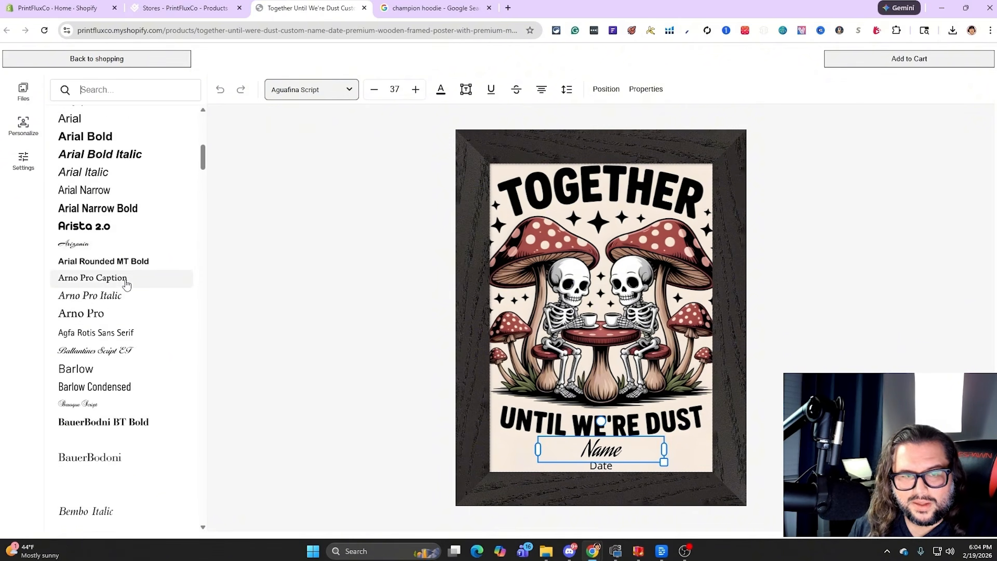
{"action": "scroll", "coordinate": [127, 284], "scroll_direction": "down", "scroll_amount": 10}
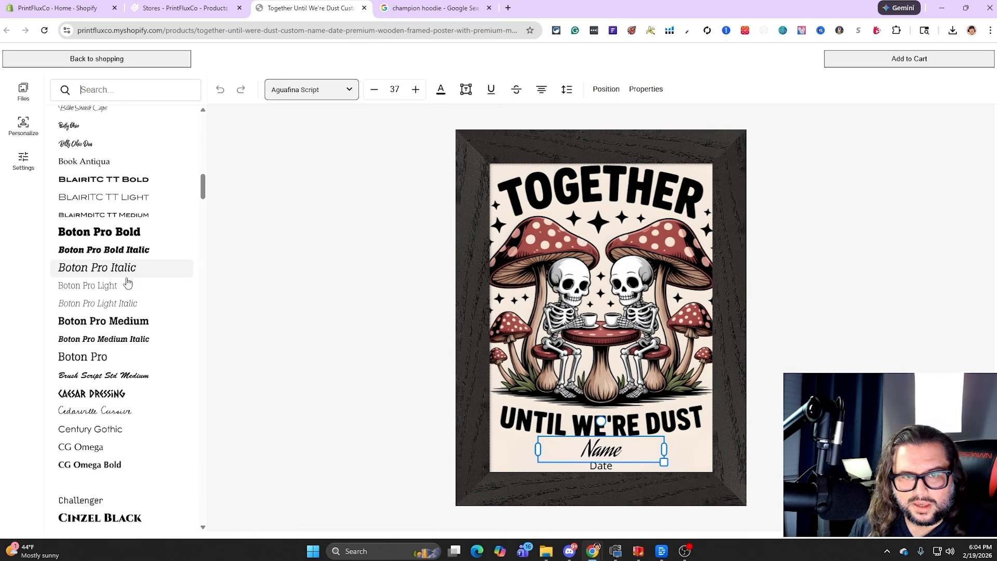
{"action": "scroll", "coordinate": [127, 283], "scroll_direction": "down", "scroll_amount": 2}
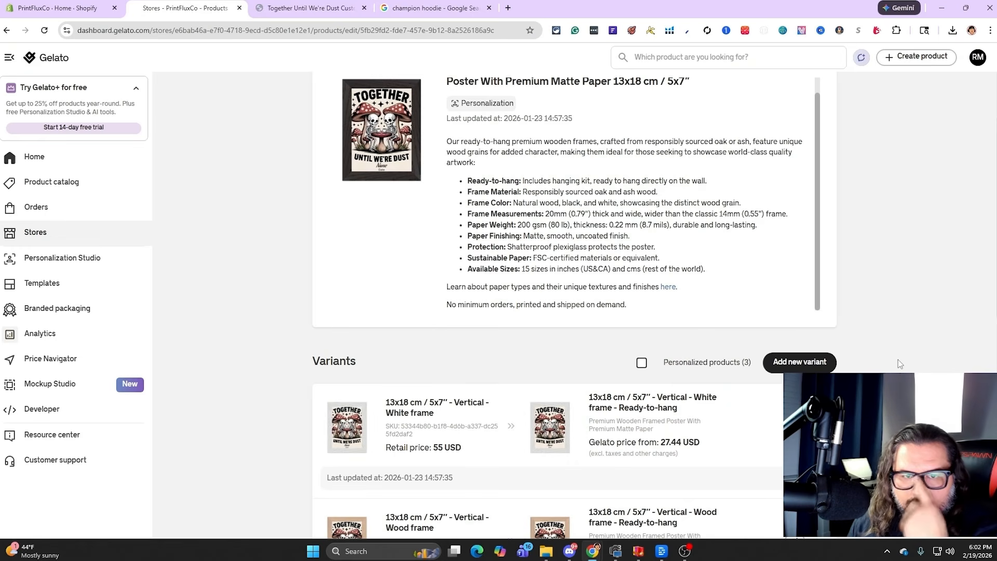
Review the poster's product details in Gelato and compare the white frame variant's Gelato price with its retail price
{"action": "scroll", "coordinate": [898, 363], "scroll_direction": "up", "scroll_amount": 1}
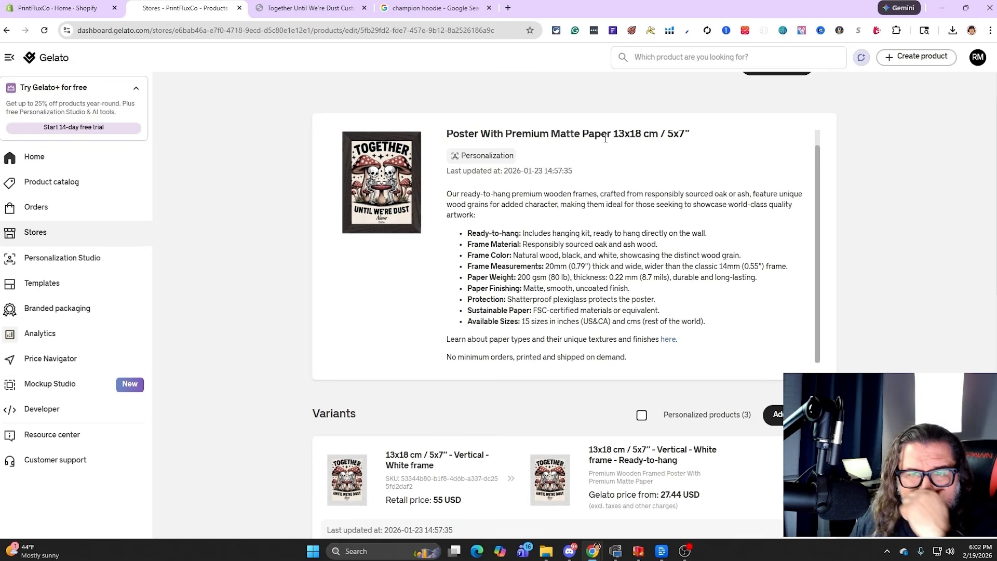
{"action": "scroll", "coordinate": [453, 406], "scroll_direction": "down", "scroll_amount": 2}
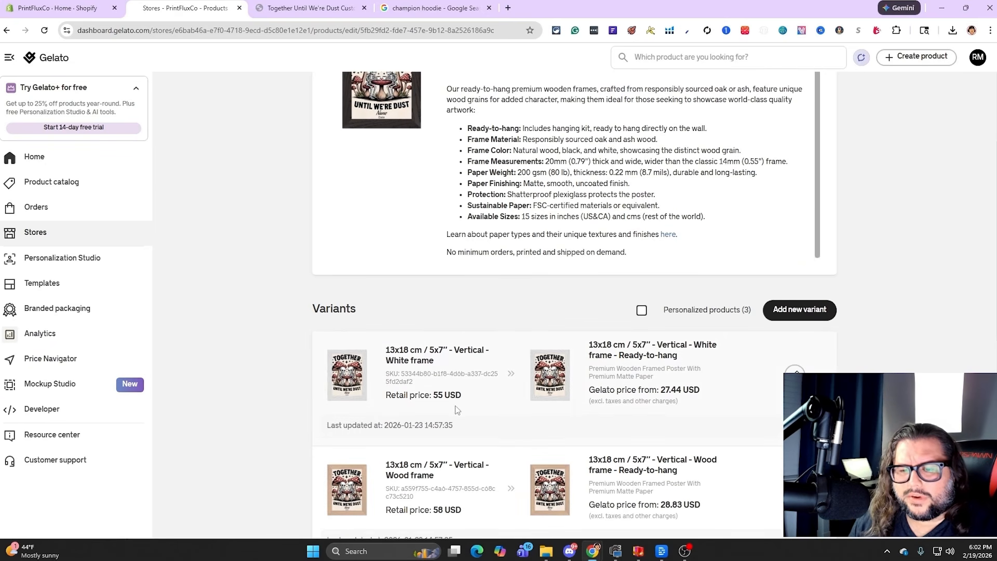
{"action": "left_click_drag", "start_coordinate": [591, 391], "coordinate": [682, 388]}
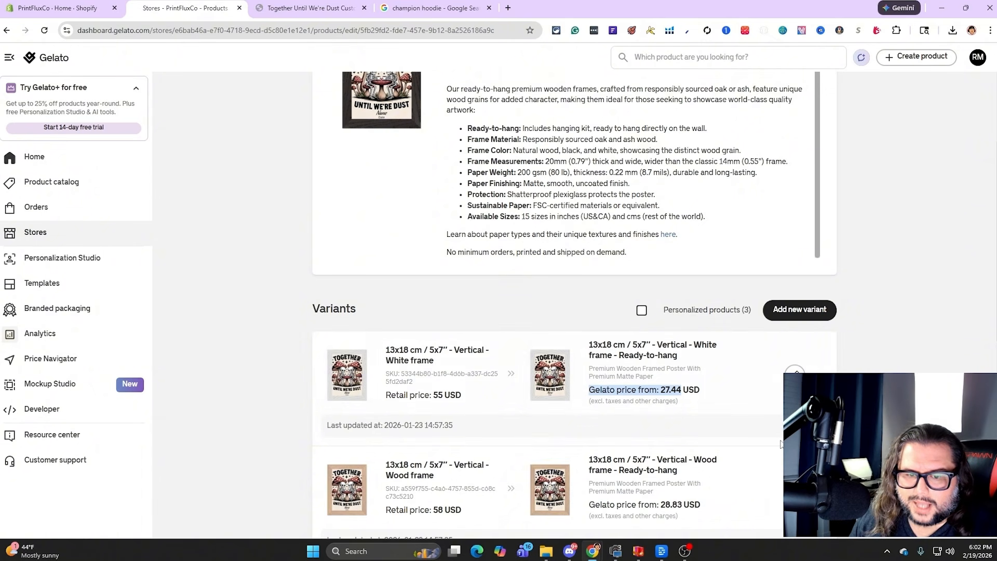
{"action": "scroll", "coordinate": [680, 415], "scroll_direction": "down", "scroll_amount": 1}
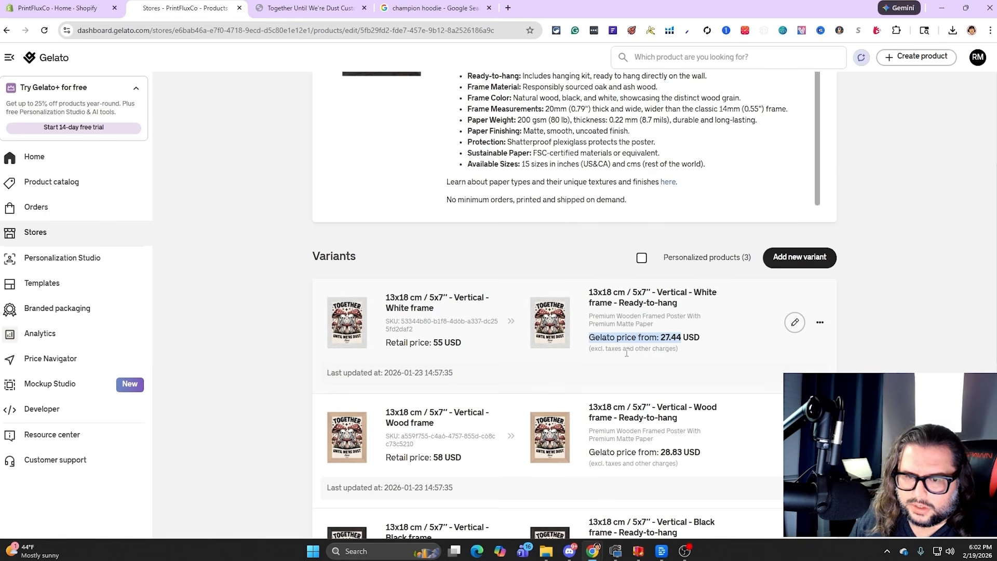
{"action": "double_click", "coordinate": [651, 336]}
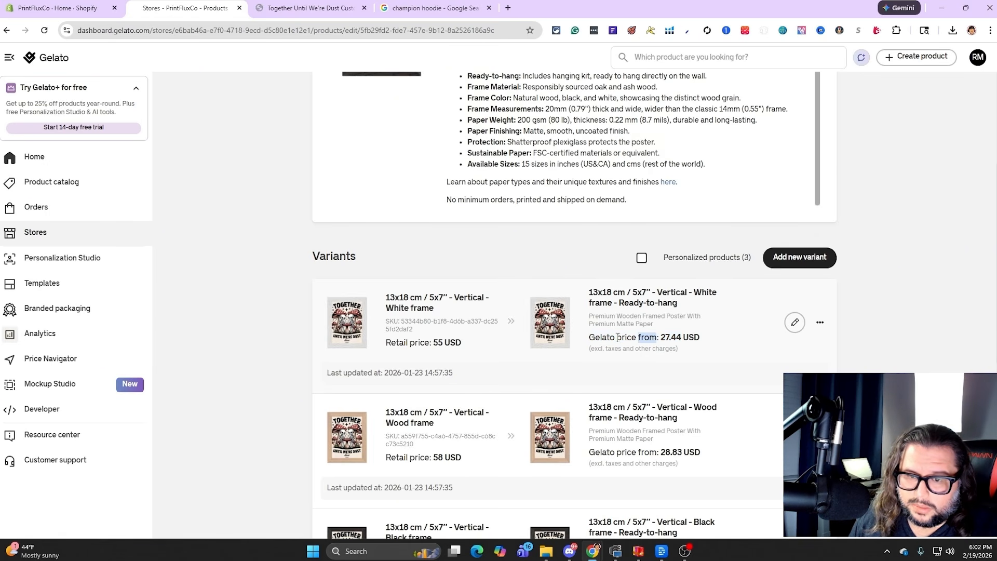
{"action": "left_click_drag", "start_coordinate": [594, 337], "coordinate": [677, 337]}
{"action": "left_click_drag", "start_coordinate": [473, 344], "coordinate": [431, 344]}
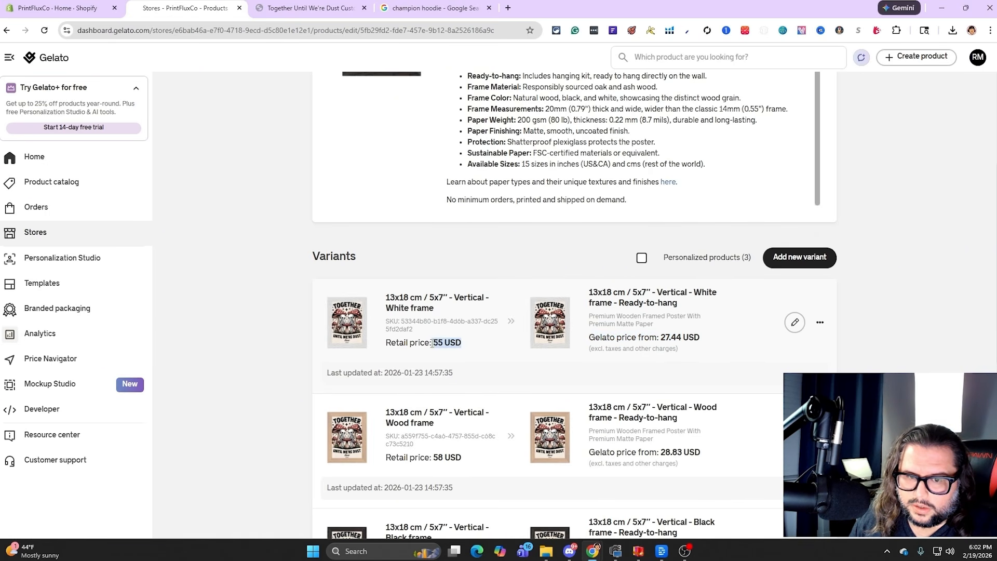
Check the wood frame variant's retail price against the white and black frame variants of the poster
{"action": "scroll", "coordinate": [490, 386], "scroll_direction": "down", "scroll_amount": 1}
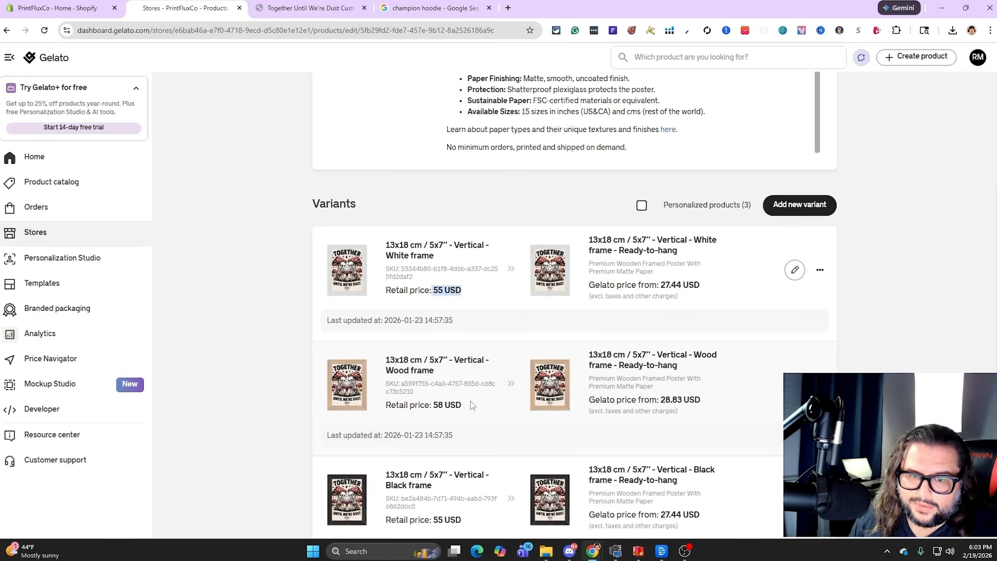
{"action": "scroll", "coordinate": [470, 401], "scroll_direction": "down", "scroll_amount": 1}
{"action": "left_click_drag", "start_coordinate": [474, 355], "coordinate": [436, 357]}
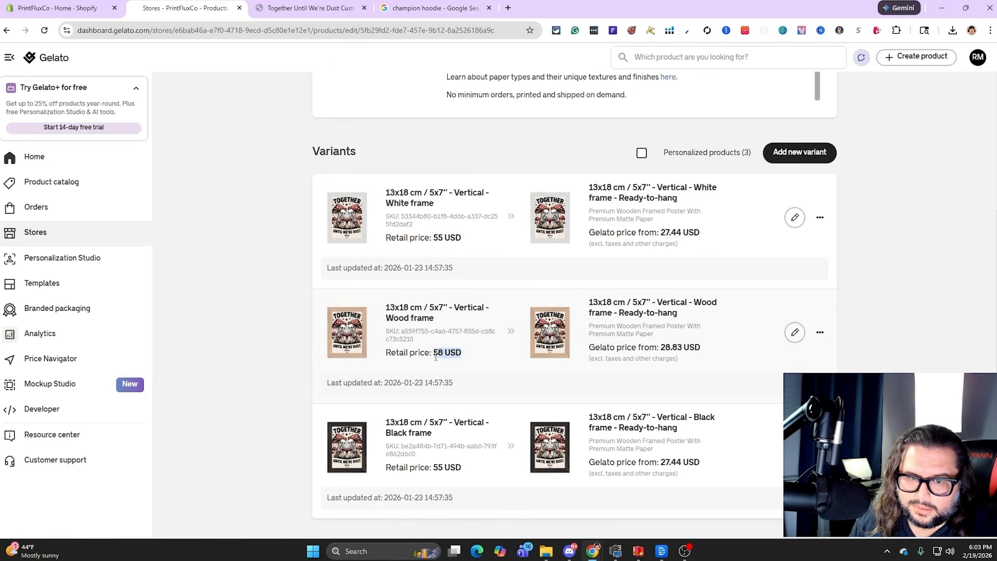
{"action": "scroll", "coordinate": [487, 364], "scroll_direction": "down", "scroll_amount": 1}
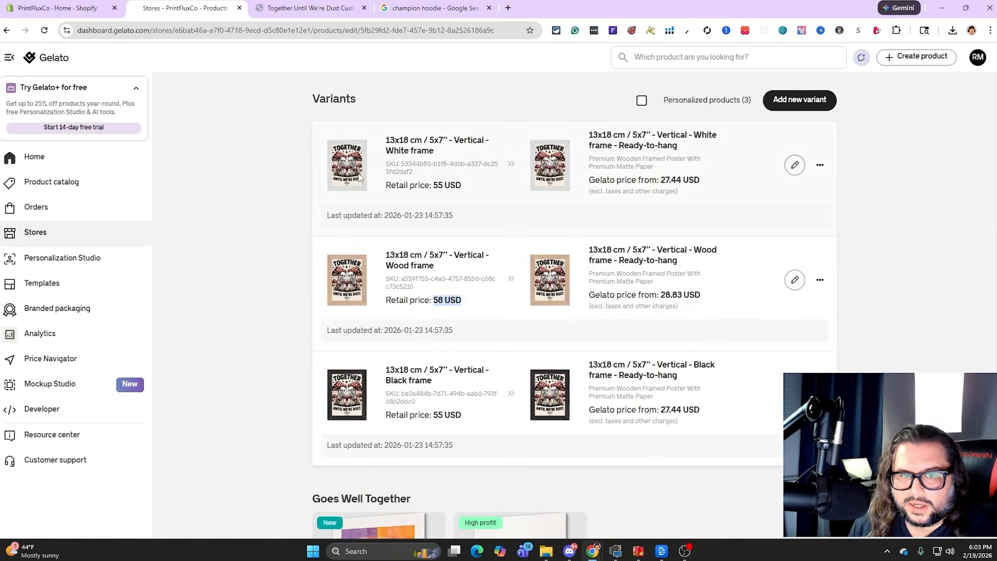
{"action": "left_click", "coordinate": [453, 278]}
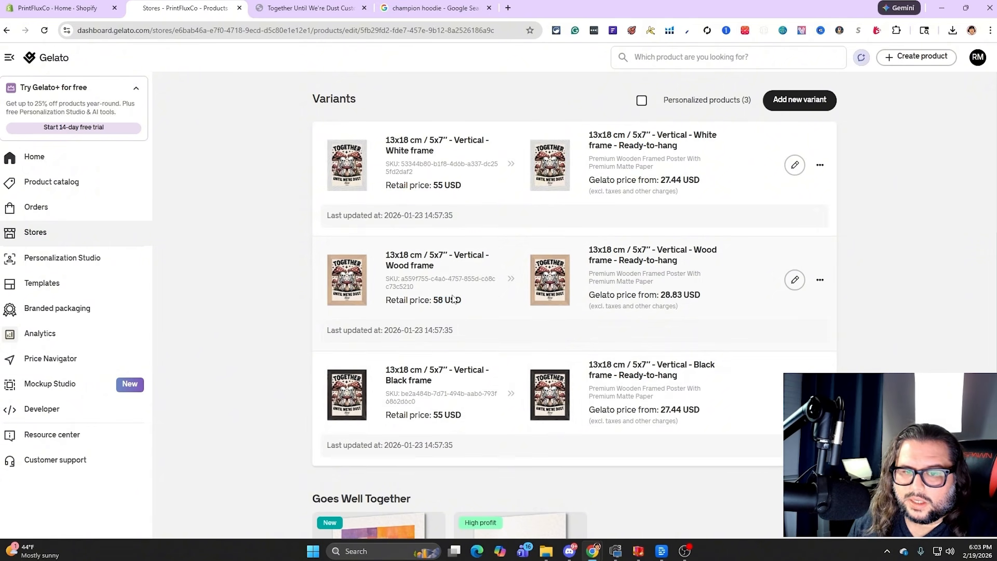
{"action": "left_click_drag", "start_coordinate": [474, 305], "coordinate": [435, 300]}
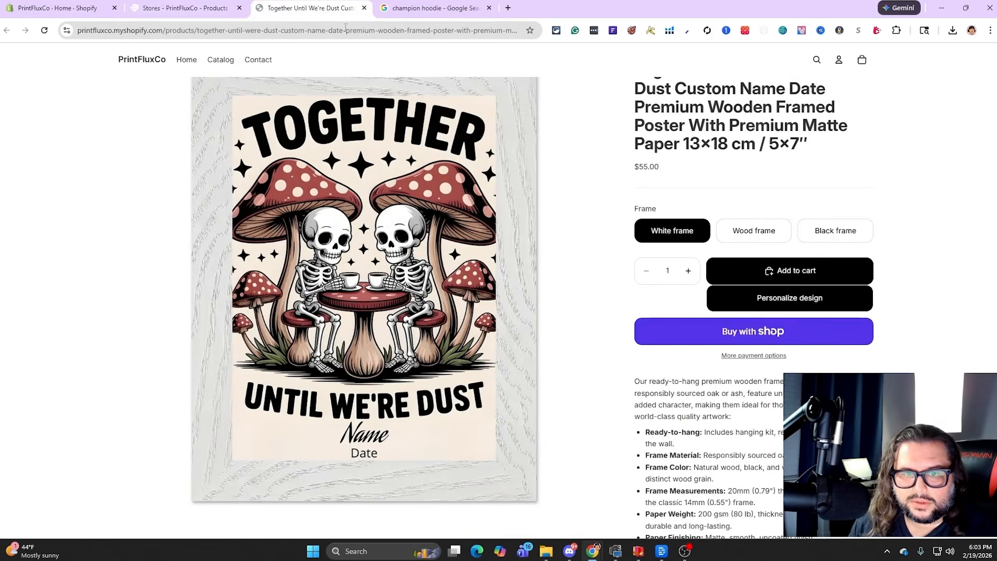
Switch to the poster's PrintFluxCo storefront page and preview the wood frame and black frame options
{"action": "left_click", "coordinate": [311, 7]}
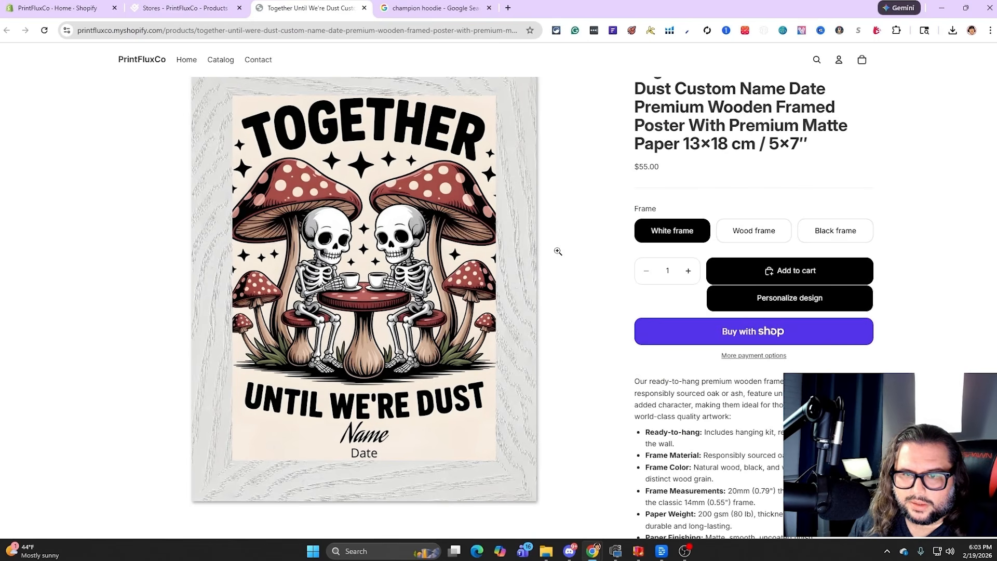
{"action": "left_click", "coordinate": [753, 242]}
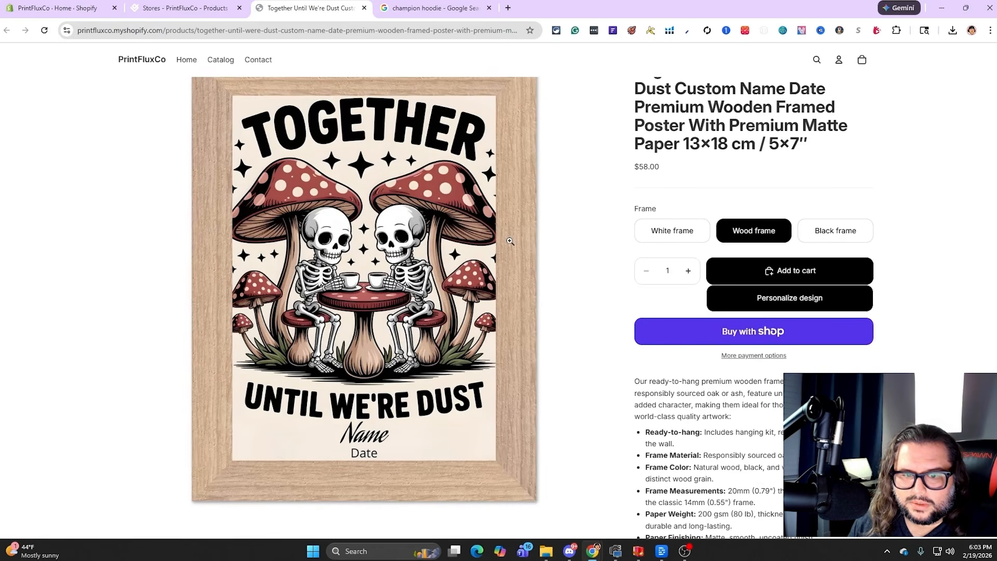
{"action": "left_click", "coordinate": [820, 231]}
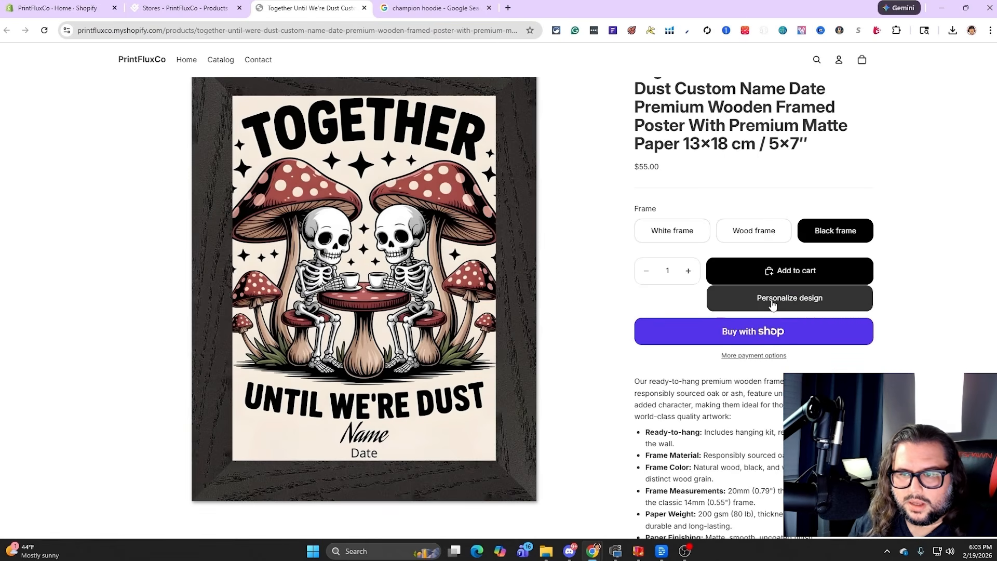
Open the black frame poster's design personalizer and check that the Name and Date text can be selected for editing
{"action": "left_click", "coordinate": [719, 299]}
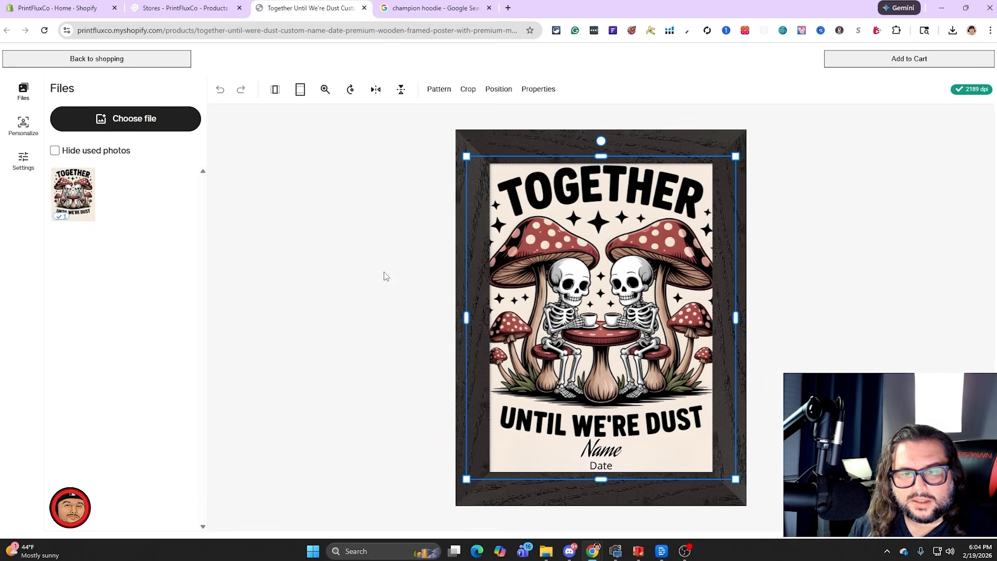
{"action": "left_click", "coordinate": [606, 447]}
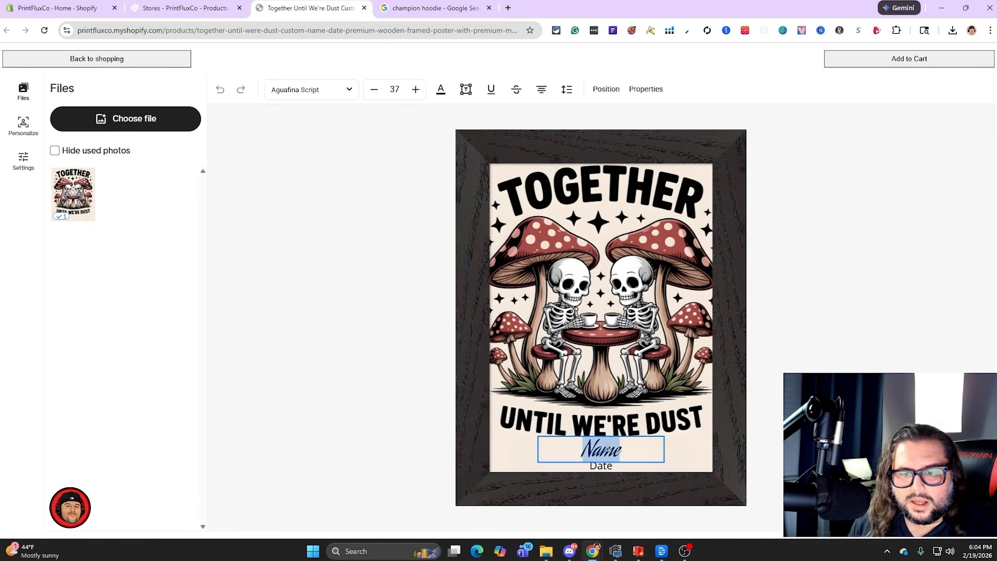
{"action": "left_click", "coordinate": [596, 463]}
{"action": "left_click", "coordinate": [596, 462]}
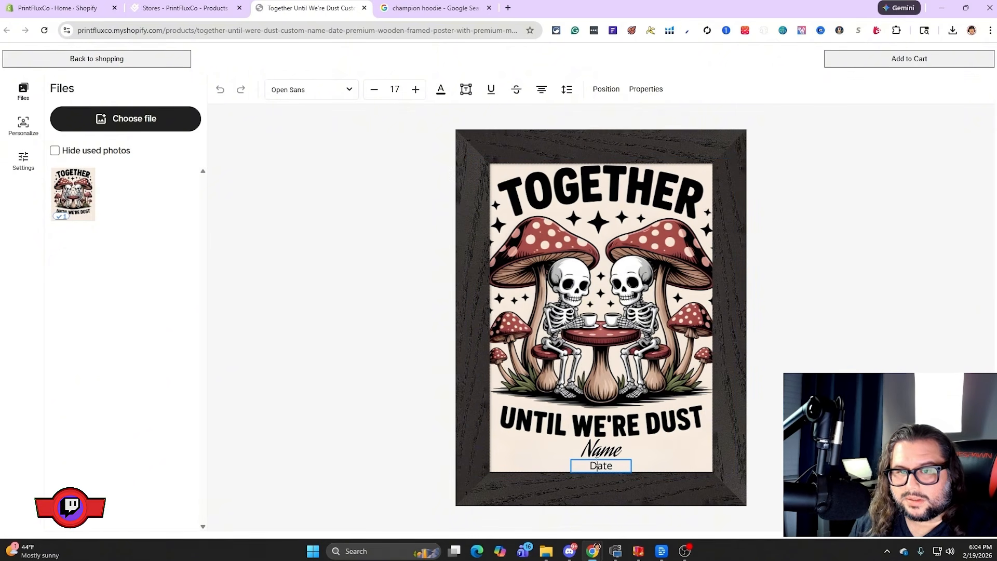
{"action": "double_click", "coordinate": [601, 467]}
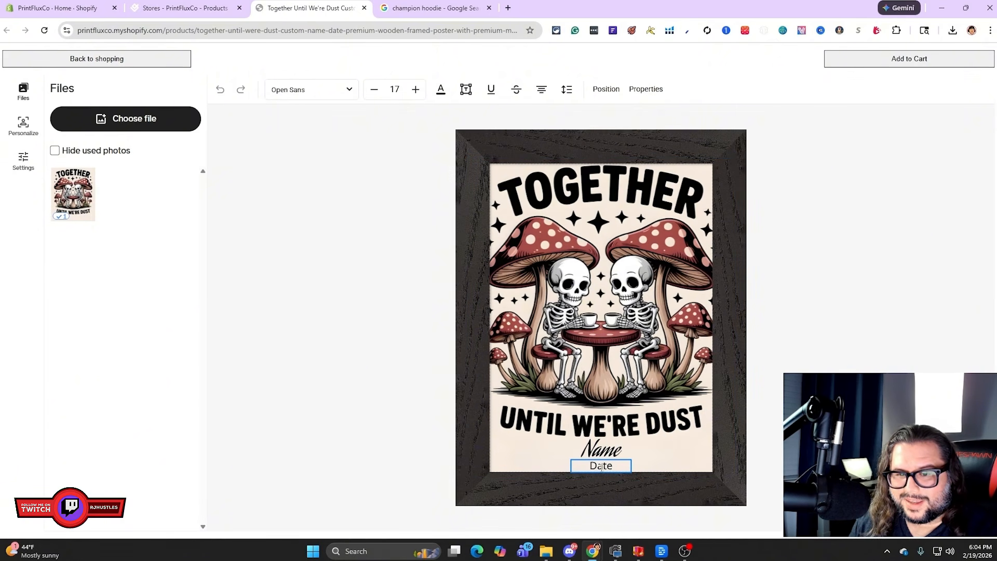
Select the poster's Name text and look through the fonts a customer can apply to it
{"action": "left_click", "coordinate": [601, 449]}
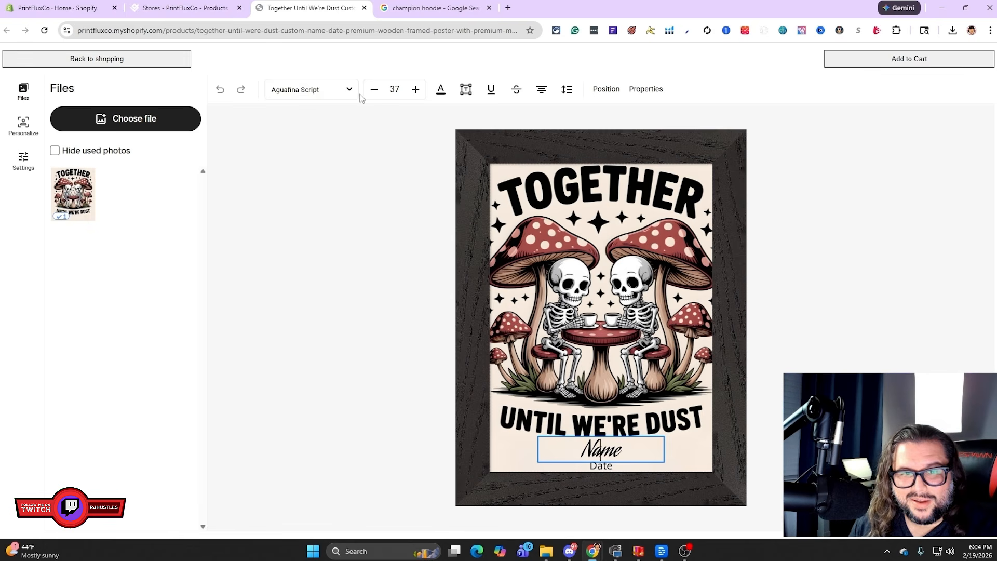
{"action": "left_click", "coordinate": [340, 93]}
{"action": "scroll", "coordinate": [122, 287], "scroll_direction": "down", "scroll_amount": 1}
{"action": "scroll", "coordinate": [121, 287], "scroll_direction": "down", "scroll_amount": 10}
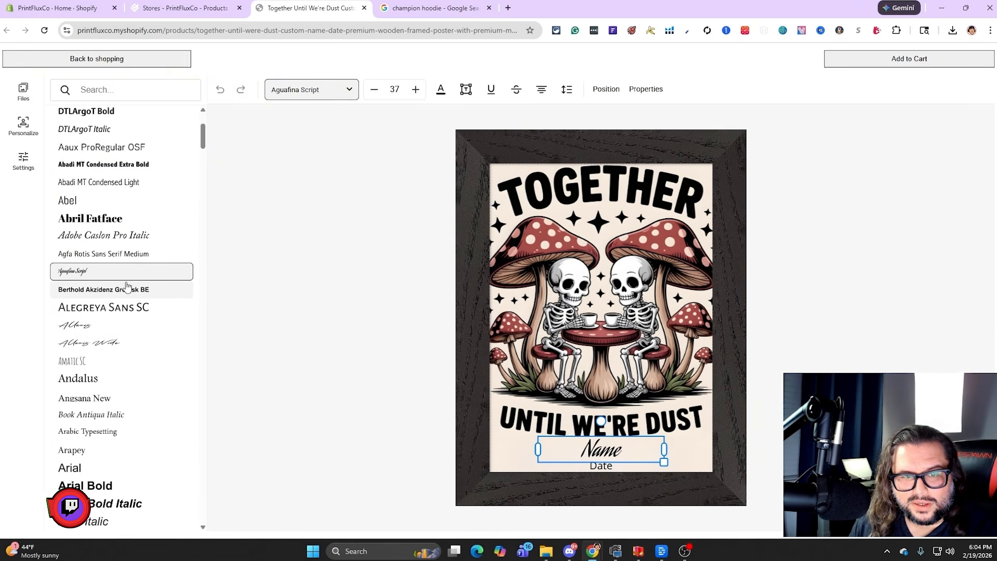
{"action": "scroll", "coordinate": [126, 285], "scroll_direction": "down", "scroll_amount": 10}
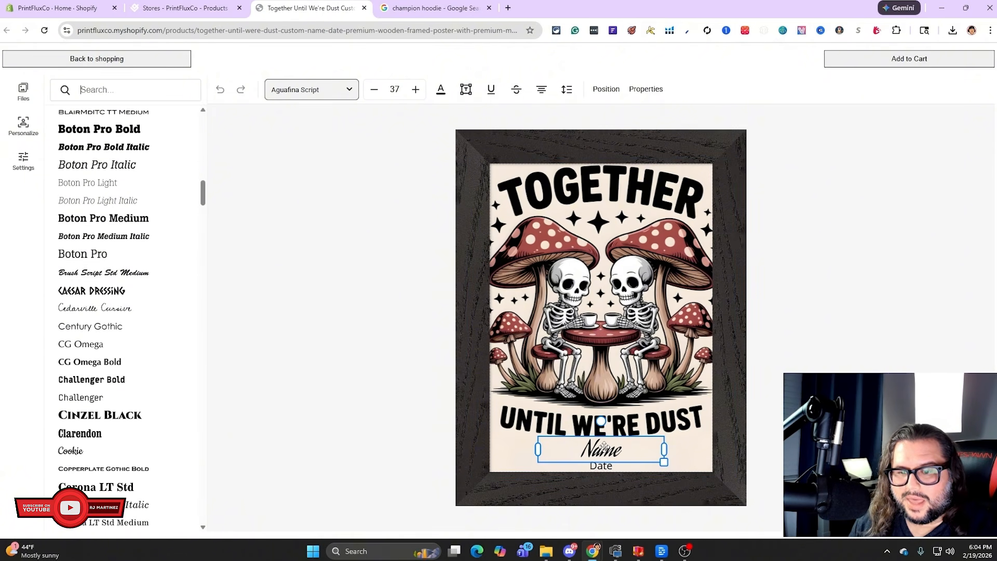
Select the poster's Date and Name text in turn to examine the customizable areas, ending on the Date text
{"action": "left_click", "coordinate": [600, 464]}
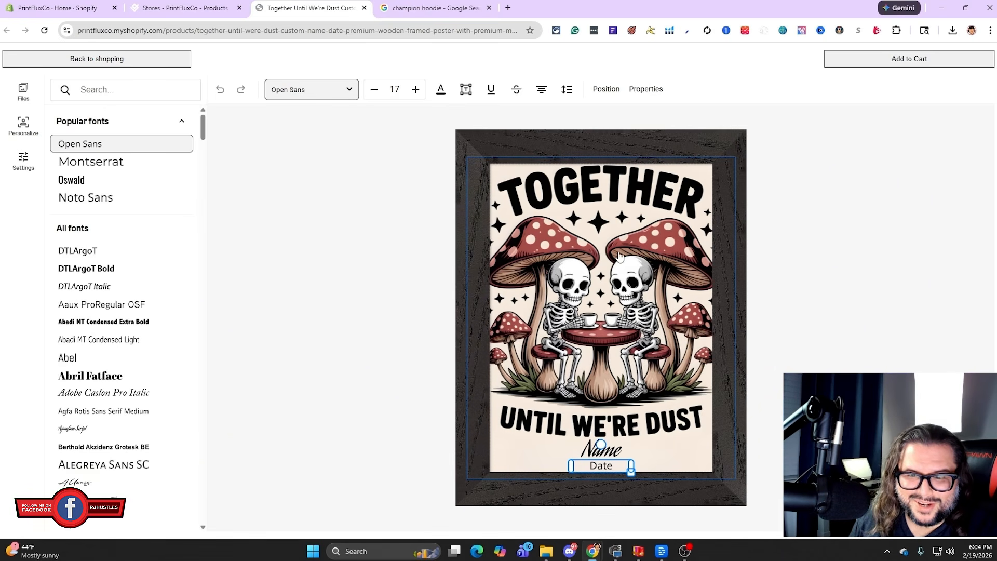
{"action": "left_click", "coordinate": [601, 452]}
{"action": "left_click", "coordinate": [601, 466]}
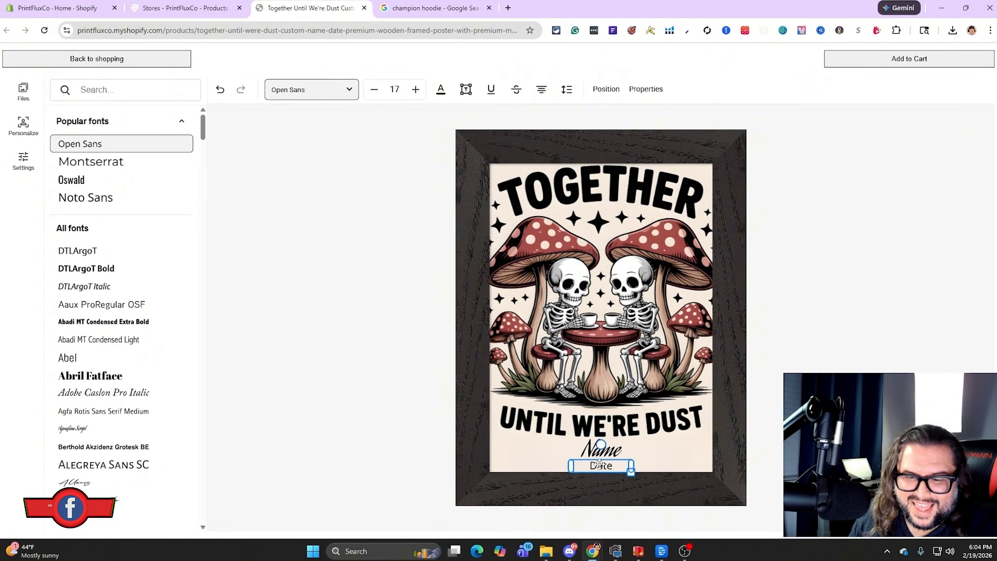
{"action": "left_click", "coordinate": [630, 452]}
{"action": "left_click", "coordinate": [618, 466]}
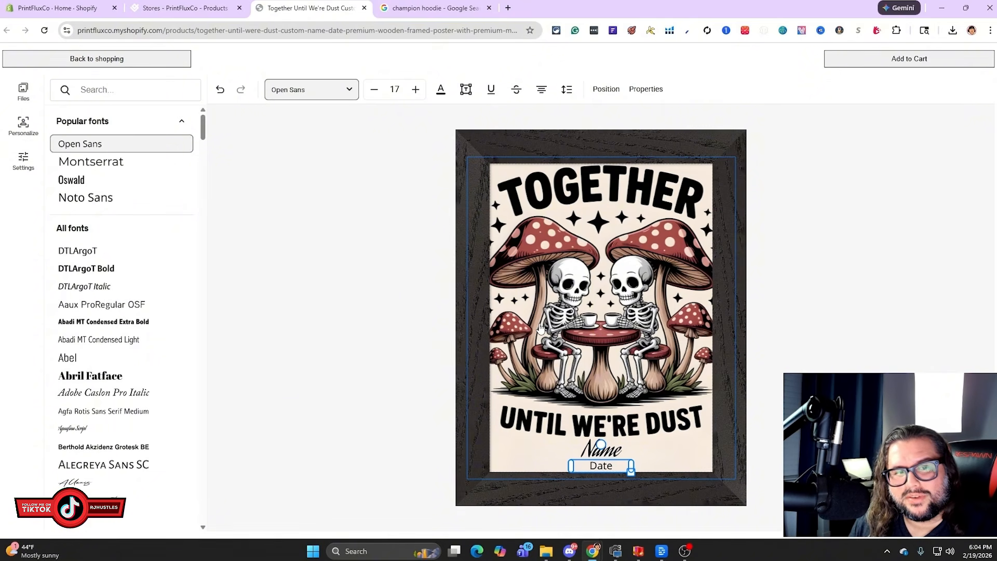
Switch back to the poster's Gelato product page and review the variants' retail and Gelato prices, focusing on the wood frame's retail price
{"action": "left_click", "coordinate": [194, 10]}
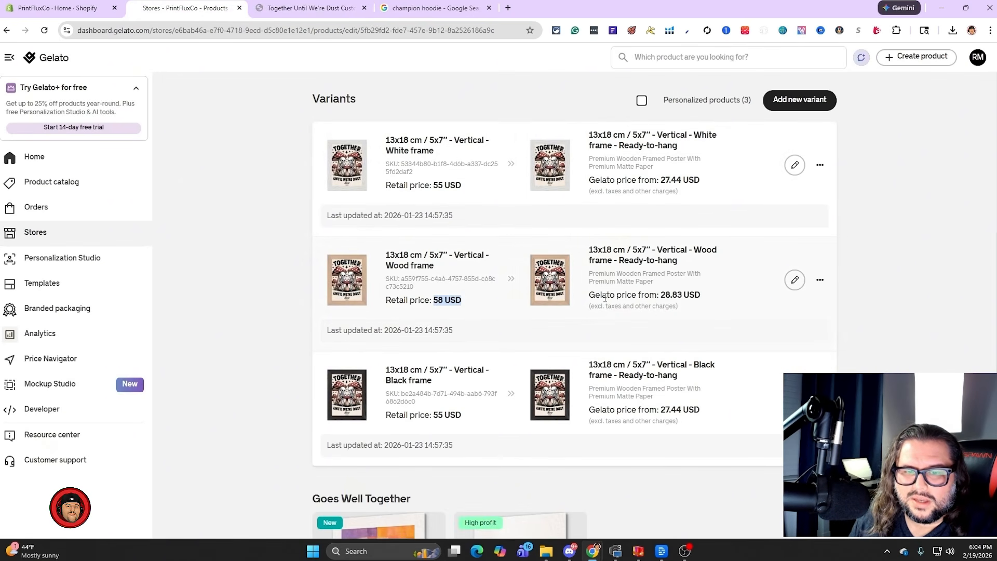
{"action": "left_click", "coordinate": [439, 299]}
{"action": "left_click_drag", "start_coordinate": [434, 300], "coordinate": [457, 300]}
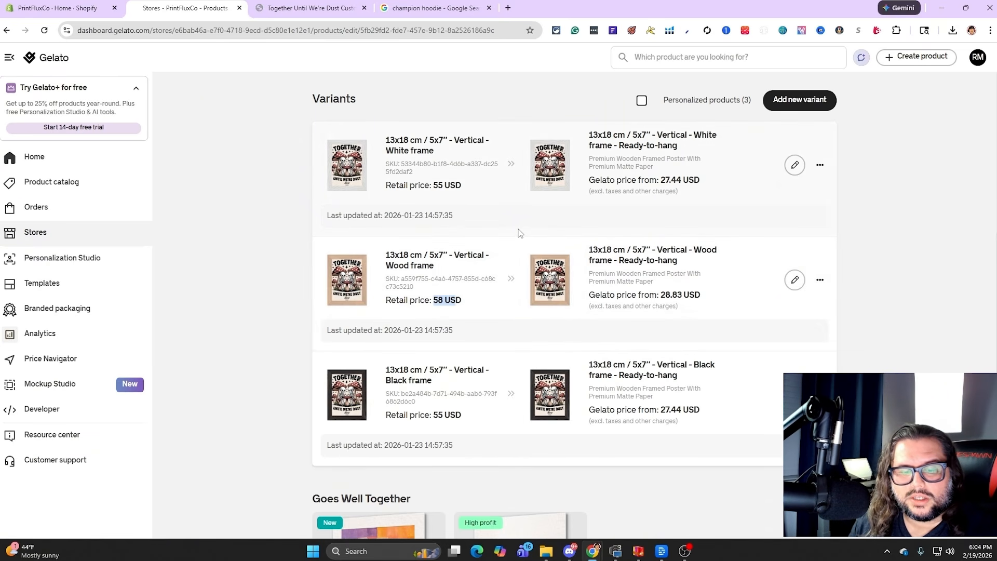
{"action": "scroll", "coordinate": [495, 291], "scroll_direction": "down", "scroll_amount": 3}
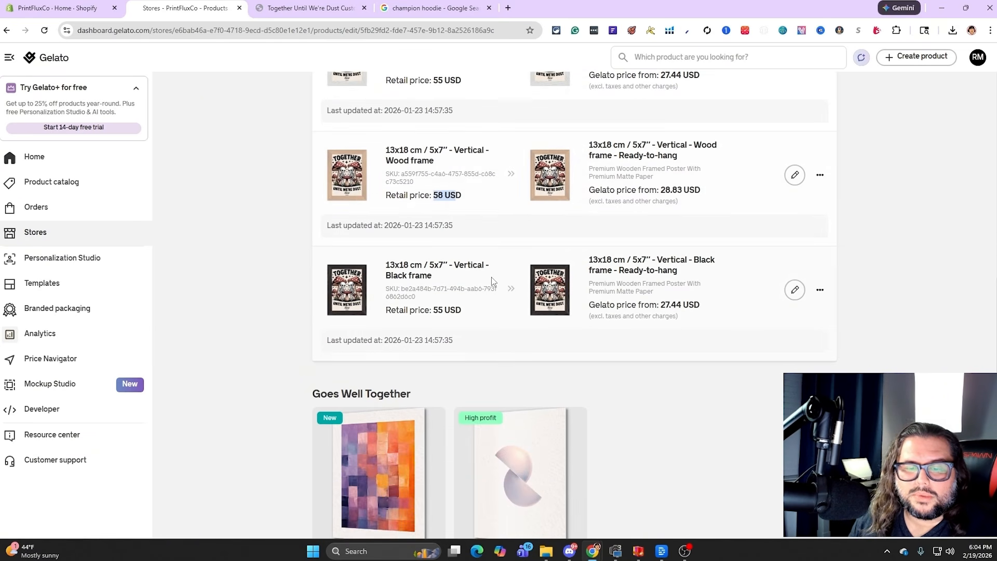
{"action": "scroll", "coordinate": [494, 299], "scroll_direction": "up", "scroll_amount": 2}
{"action": "scroll", "coordinate": [494, 298], "scroll_direction": "up", "scroll_amount": 2}
{"action": "scroll", "coordinate": [491, 291], "scroll_direction": "down", "scroll_amount": 1}
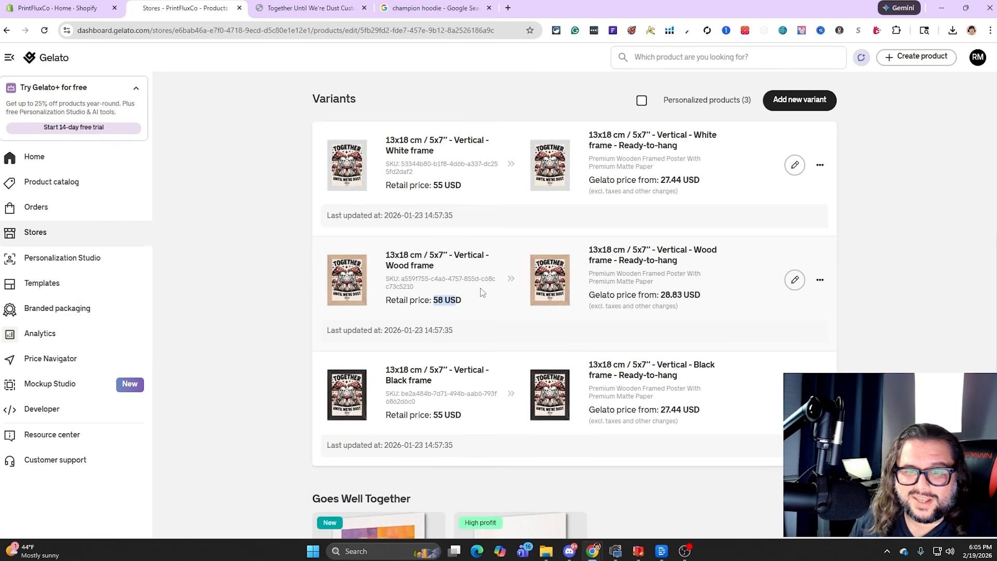
{"action": "key", "text": "ctrl+Tab"}
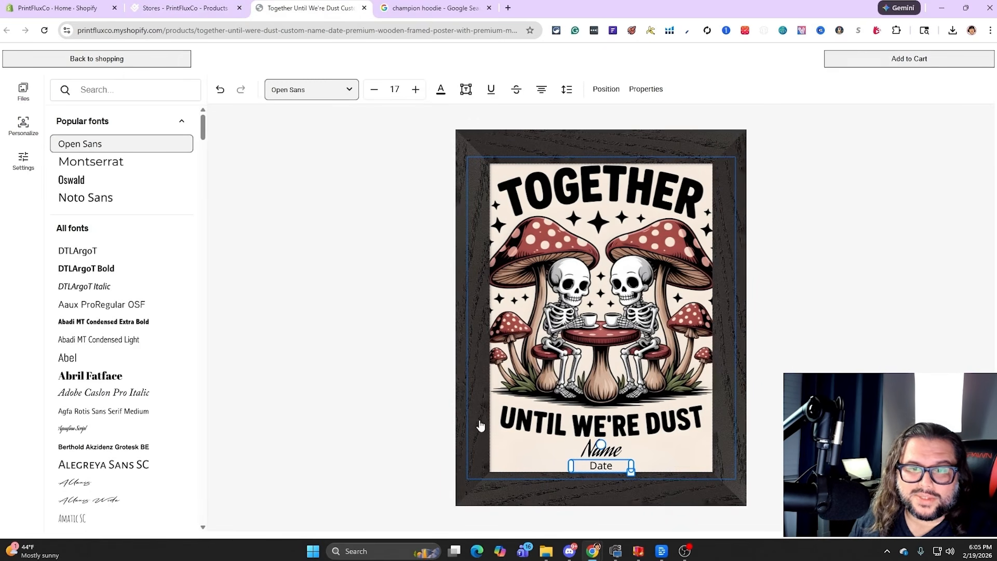
{"action": "key", "text": "ctrl+shift+Tab"}
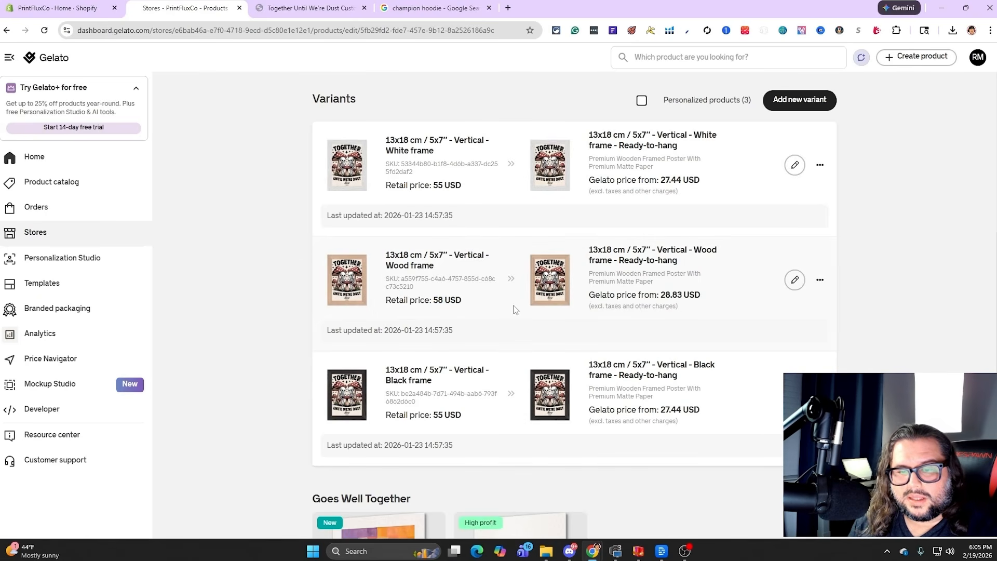